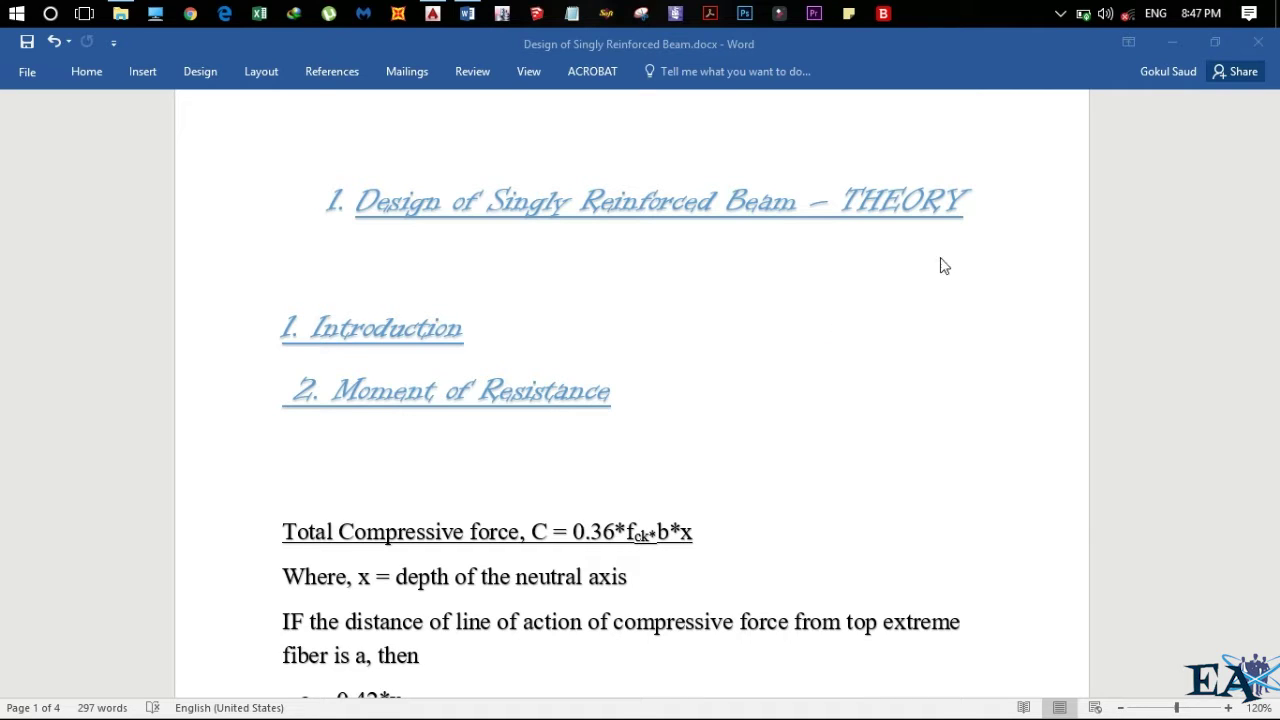
Review the singly reinforced beam notes in Word, then bring the AutoCAD beam drawing forward
{"action": "left_click", "coordinate": [983, 259]}
{"action": "left_click", "coordinate": [837, 181]}
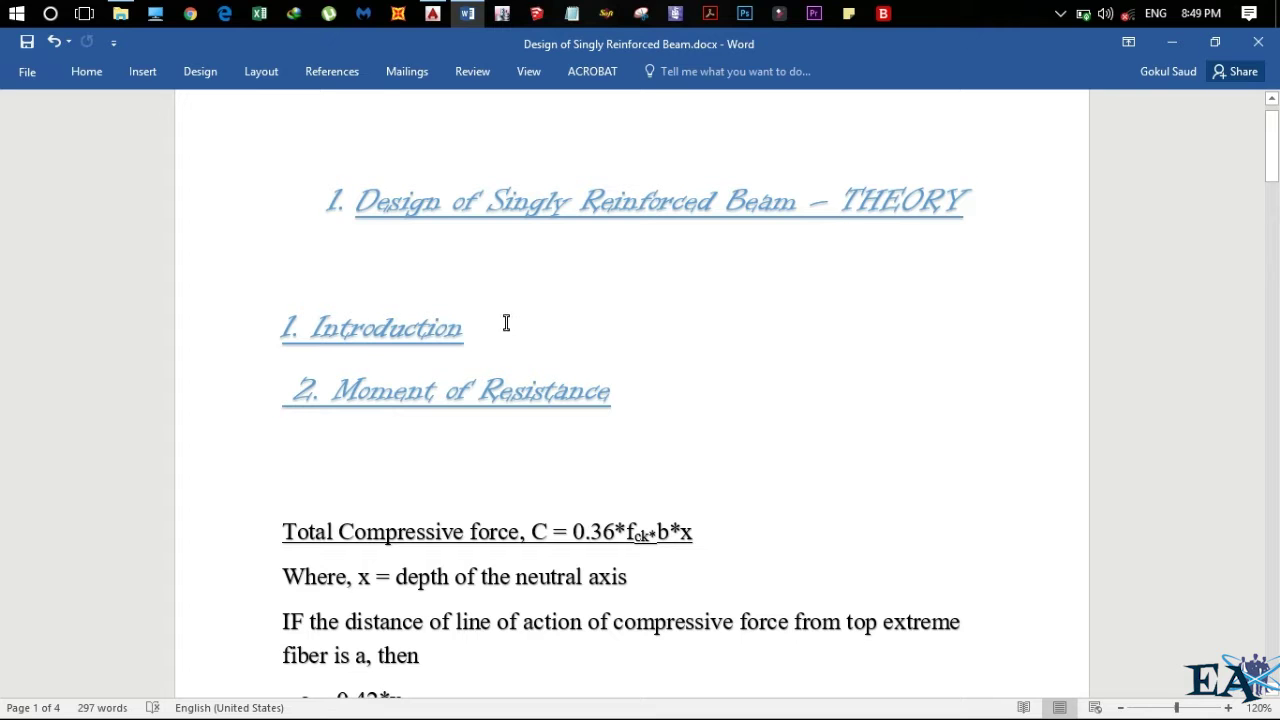
{"action": "left_click", "coordinate": [433, 13]}
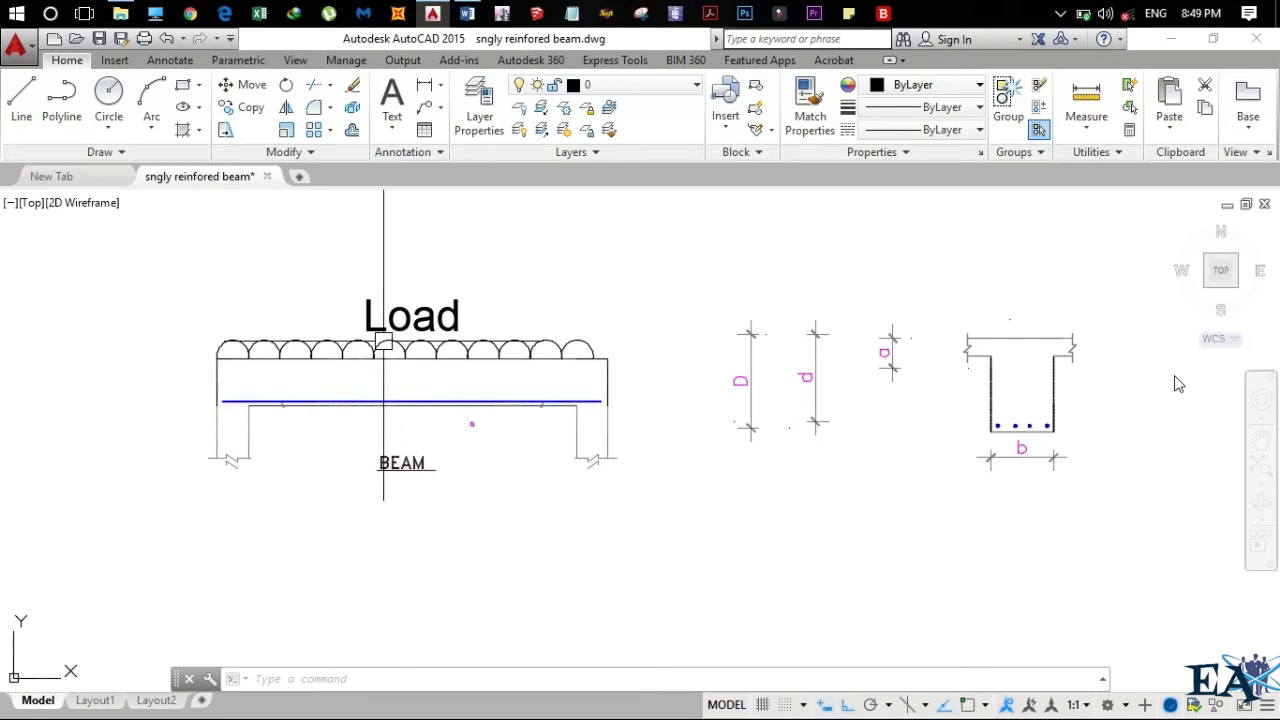
Draw a horizontal line across the T-beam web, running from left of the section to well past its right side
{"action": "middle_click_drag", "start_coordinate": [876, 408], "coordinate": [591, 388]}
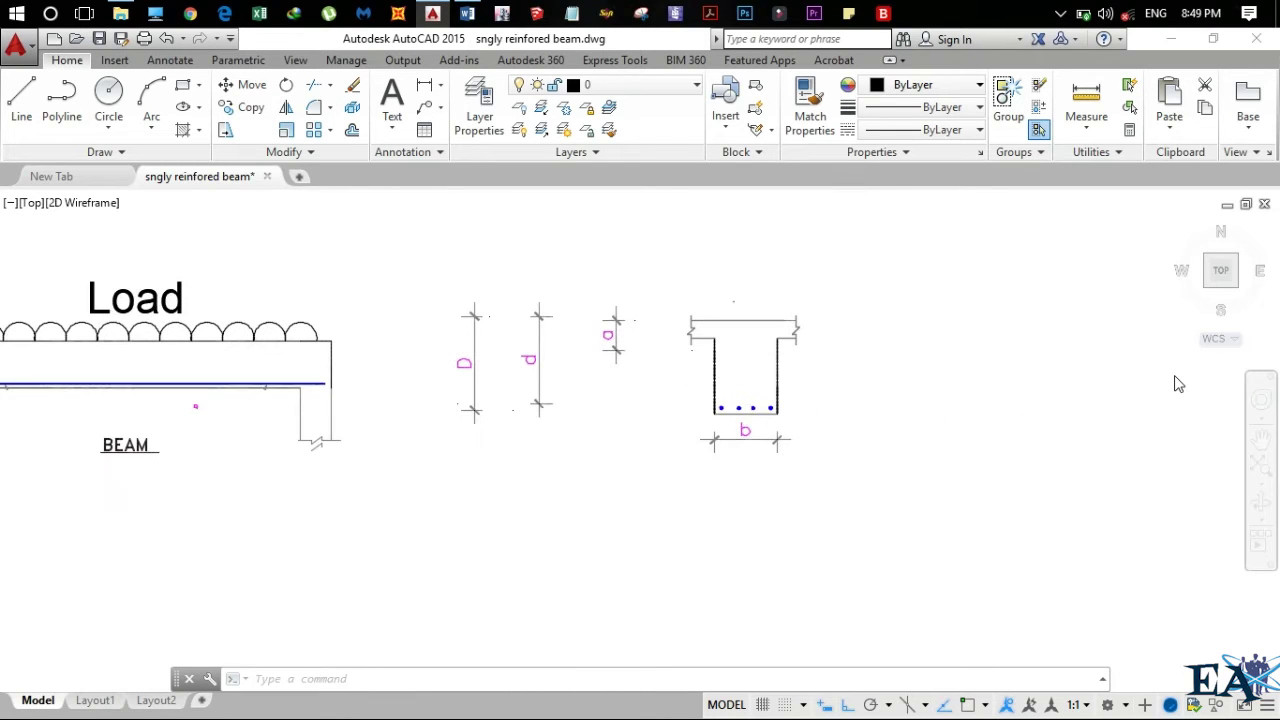
{"action": "scroll", "coordinate": [762, 361], "scroll_direction": "up", "scroll_amount": 2}
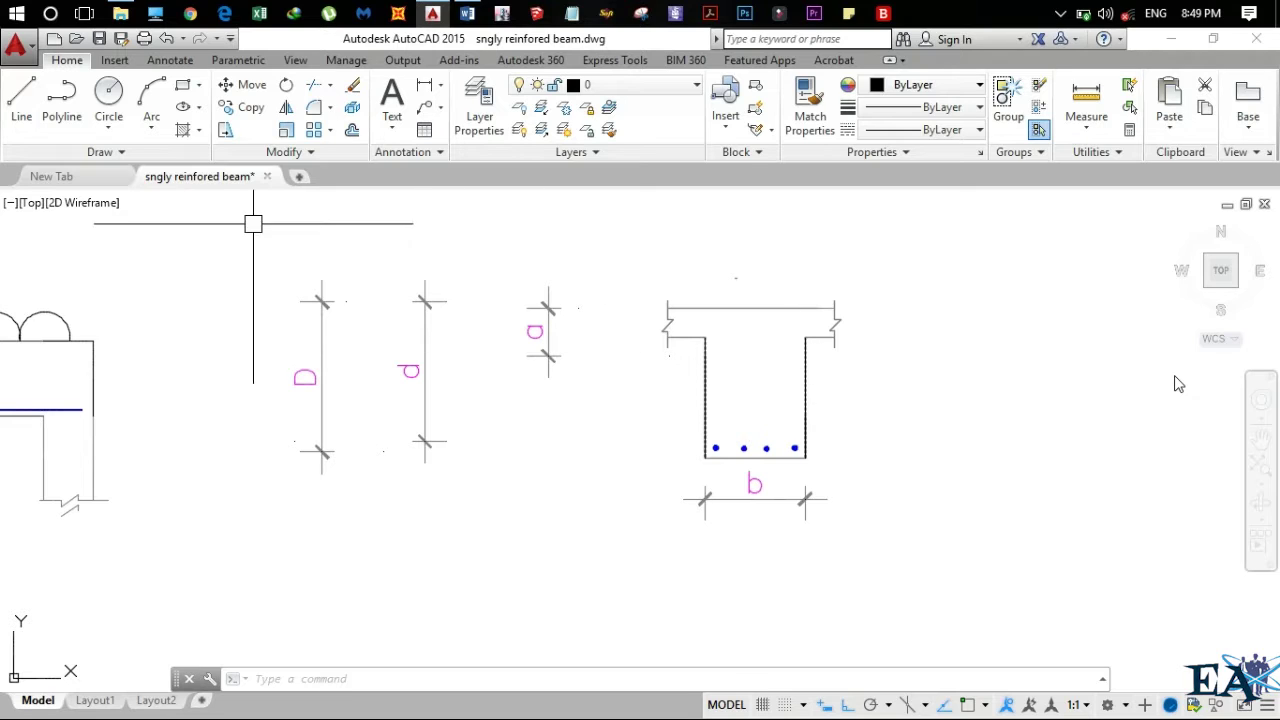
{"action": "left_click", "coordinate": [22, 118]}
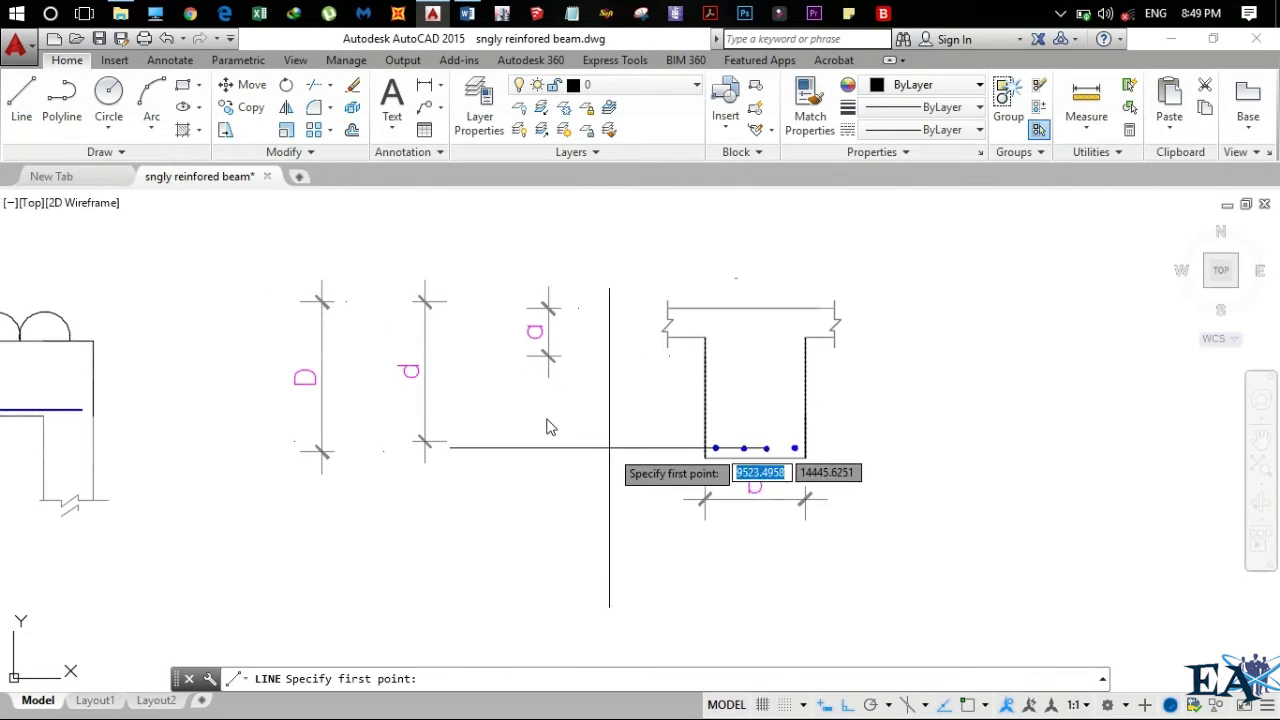
{"action": "left_click", "coordinate": [630, 400]}
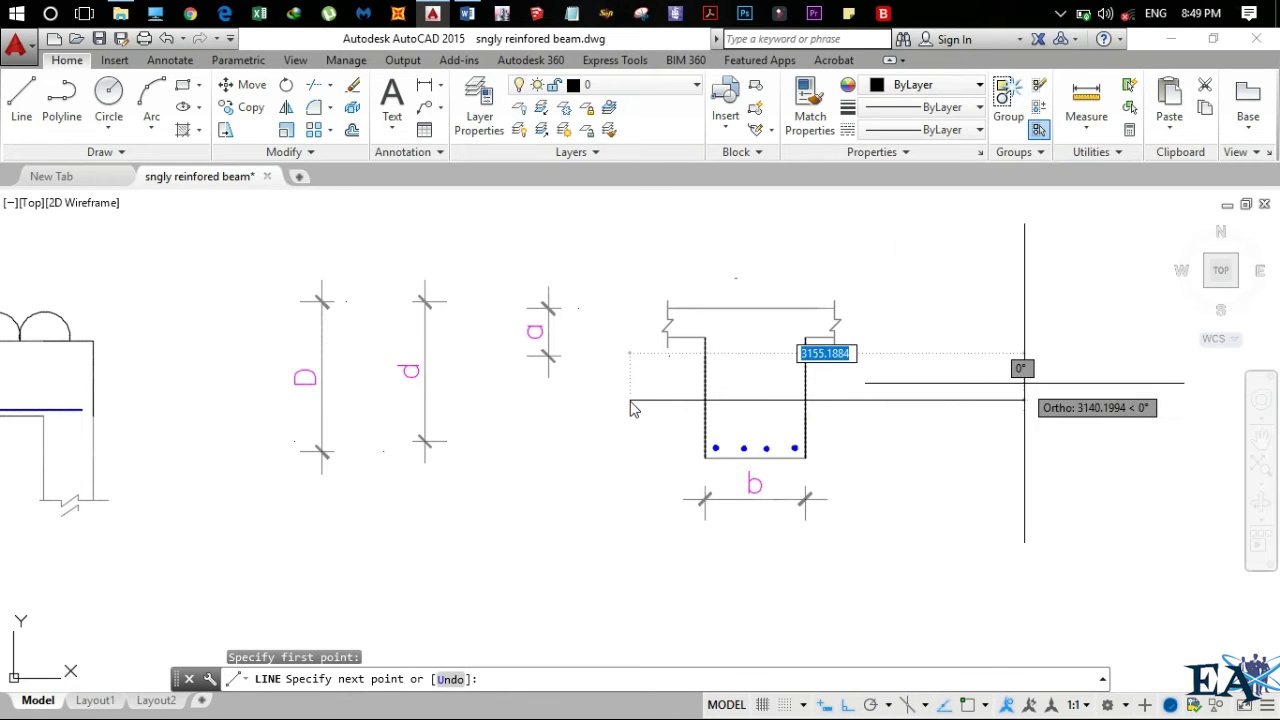
{"action": "left_click", "coordinate": [1025, 400]}
{"action": "key", "text": "Return"}
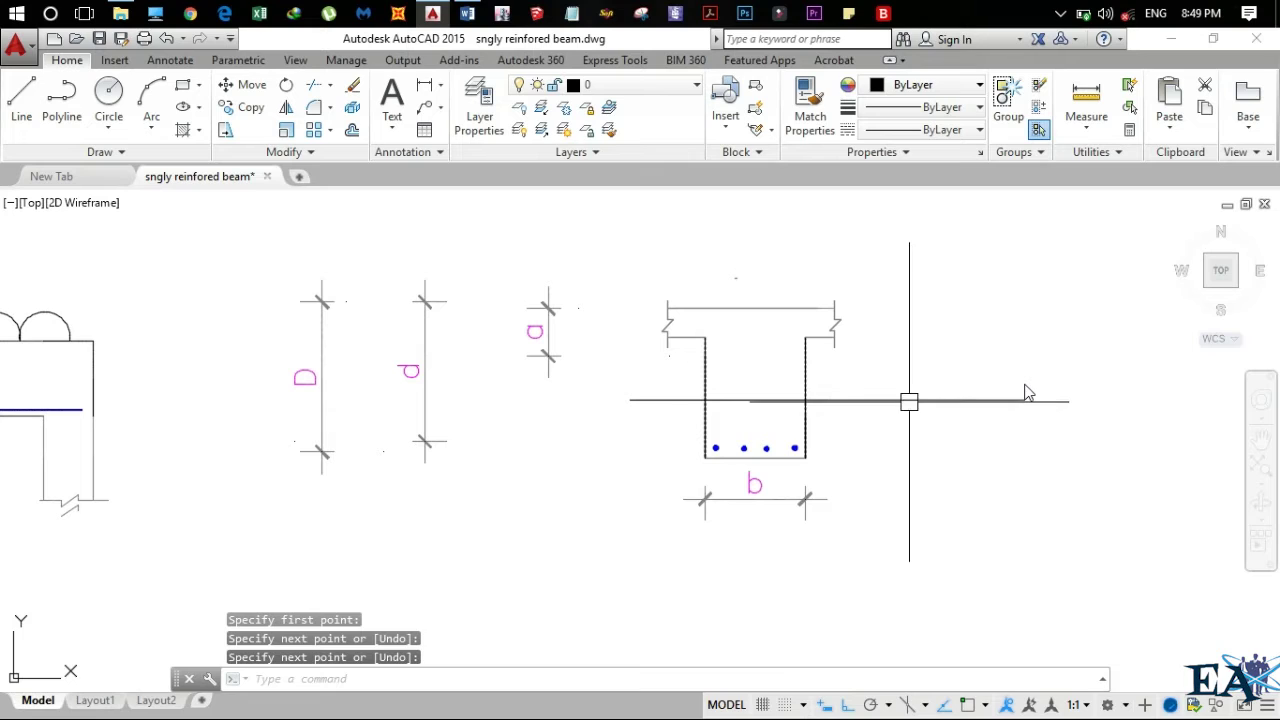
{"action": "mouse_move", "coordinate": [909, 401]}
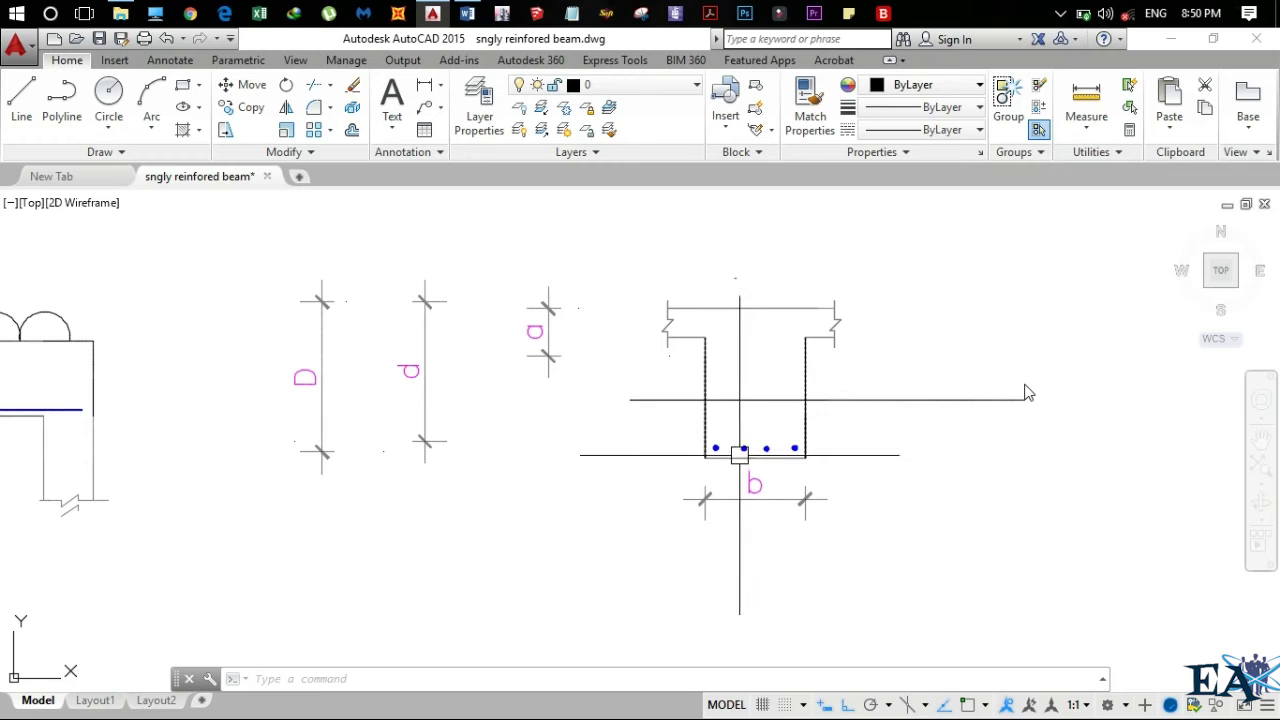
{"action": "scroll", "coordinate": [740, 458], "scroll_direction": "up", "scroll_amount": 4}
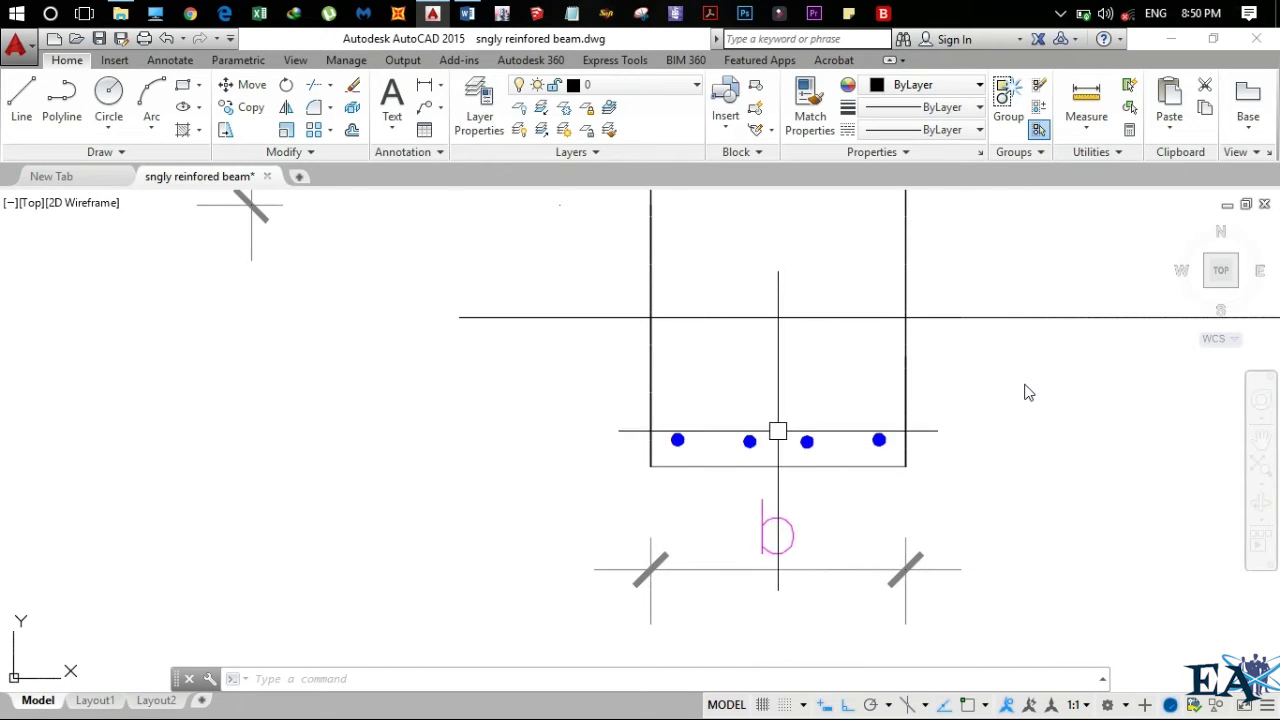
{"action": "scroll", "coordinate": [1025, 392], "scroll_direction": "down", "scroll_amount": 3}
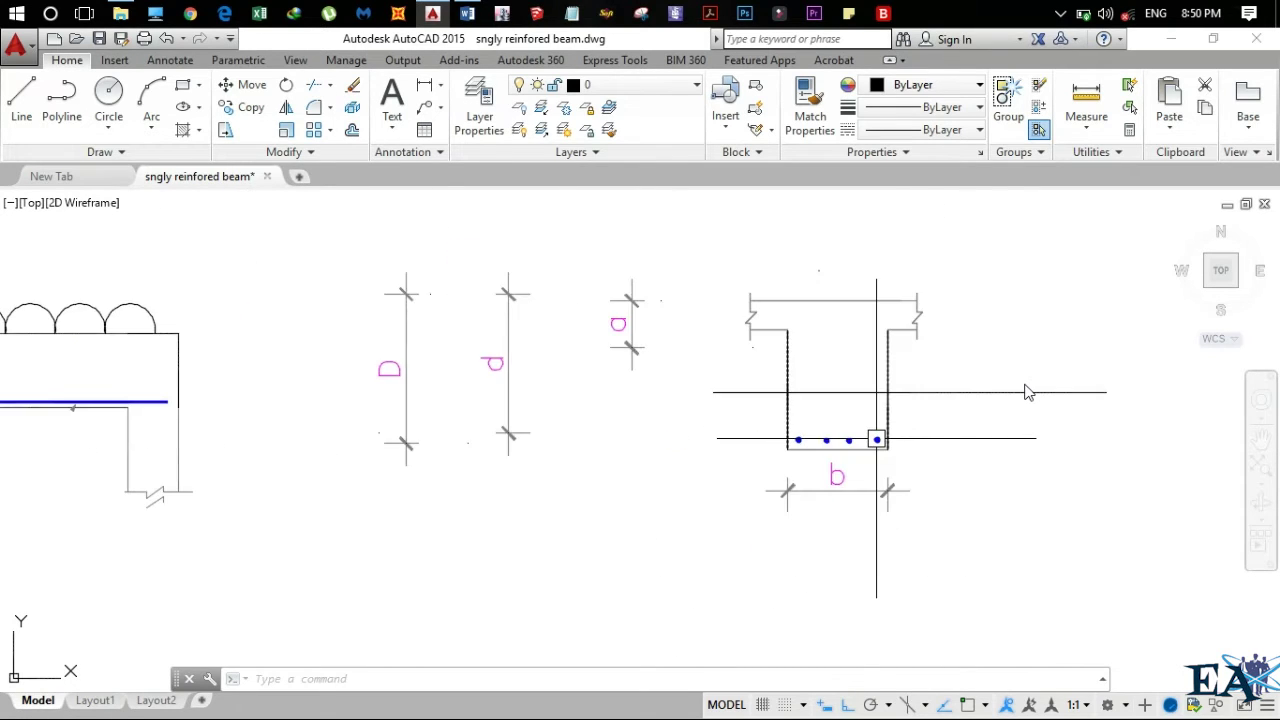
{"action": "scroll", "coordinate": [1025, 392], "scroll_direction": "down", "scroll_amount": 5}
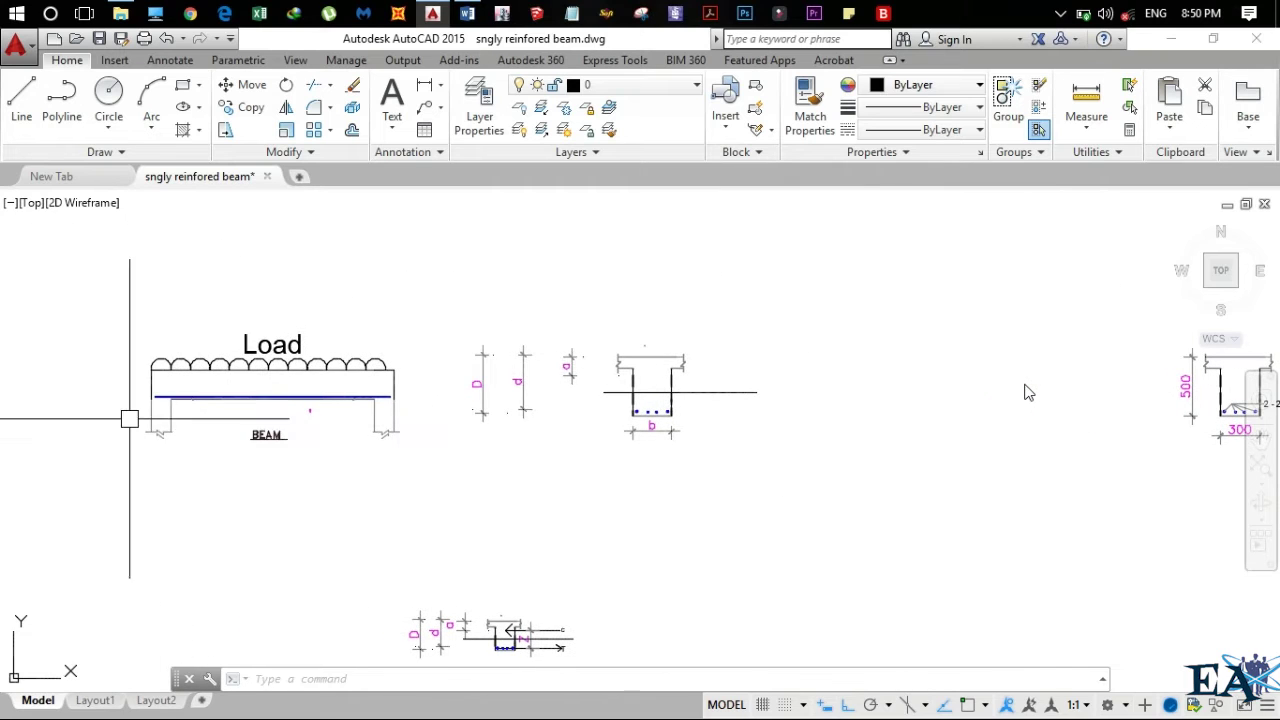
{"action": "scroll", "coordinate": [699, 418], "scroll_direction": "up", "scroll_amount": 5}
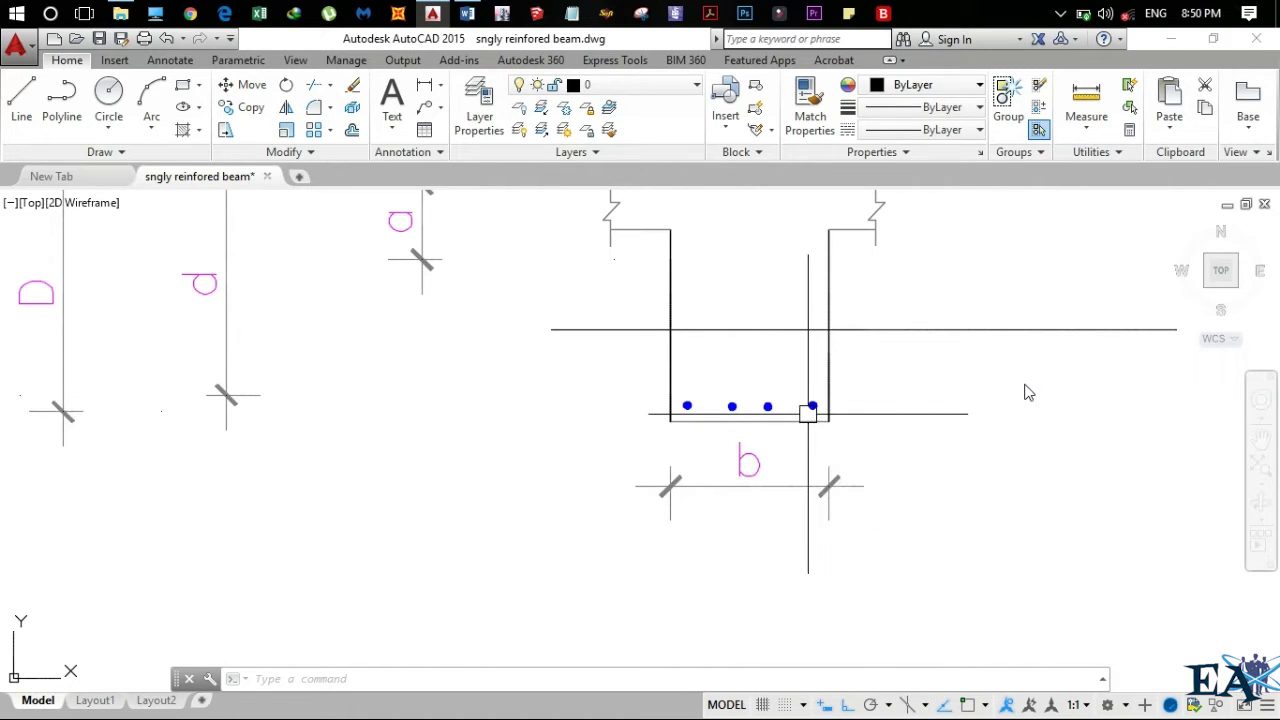
{"action": "scroll", "coordinate": [808, 415], "scroll_direction": "down", "scroll_amount": 4}
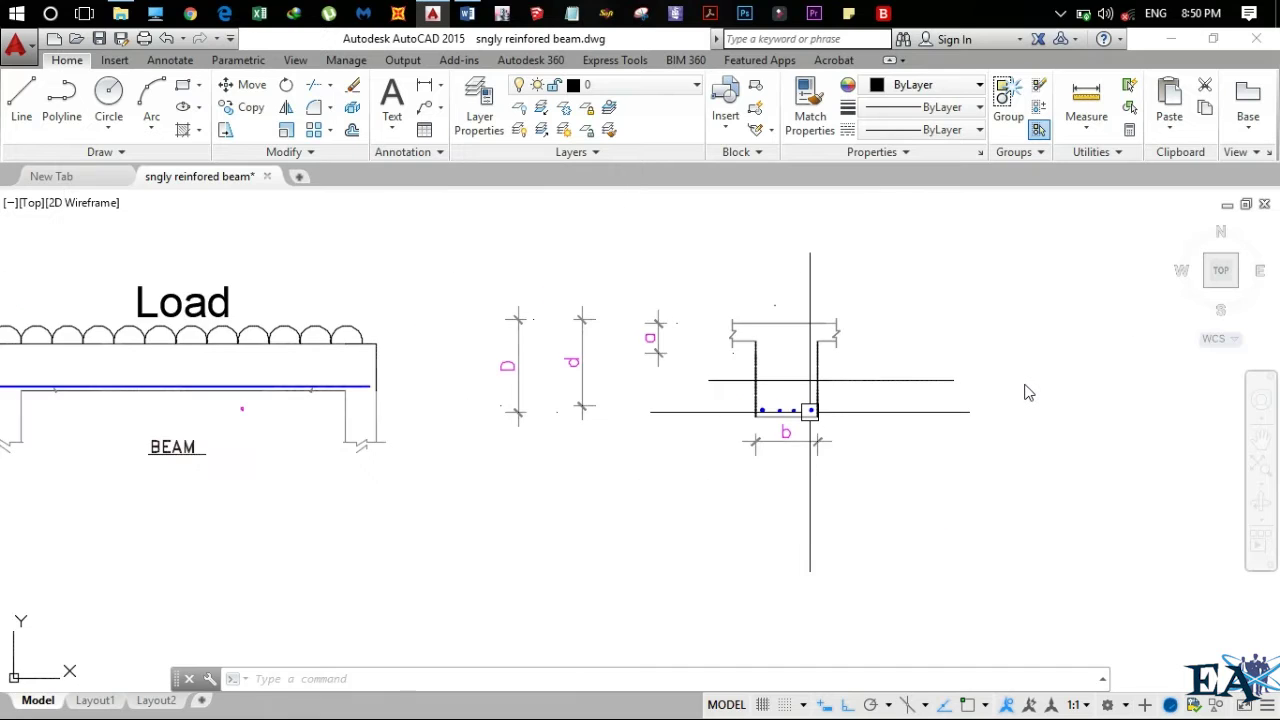
{"action": "scroll", "coordinate": [810, 410], "scroll_direction": "up", "scroll_amount": 6}
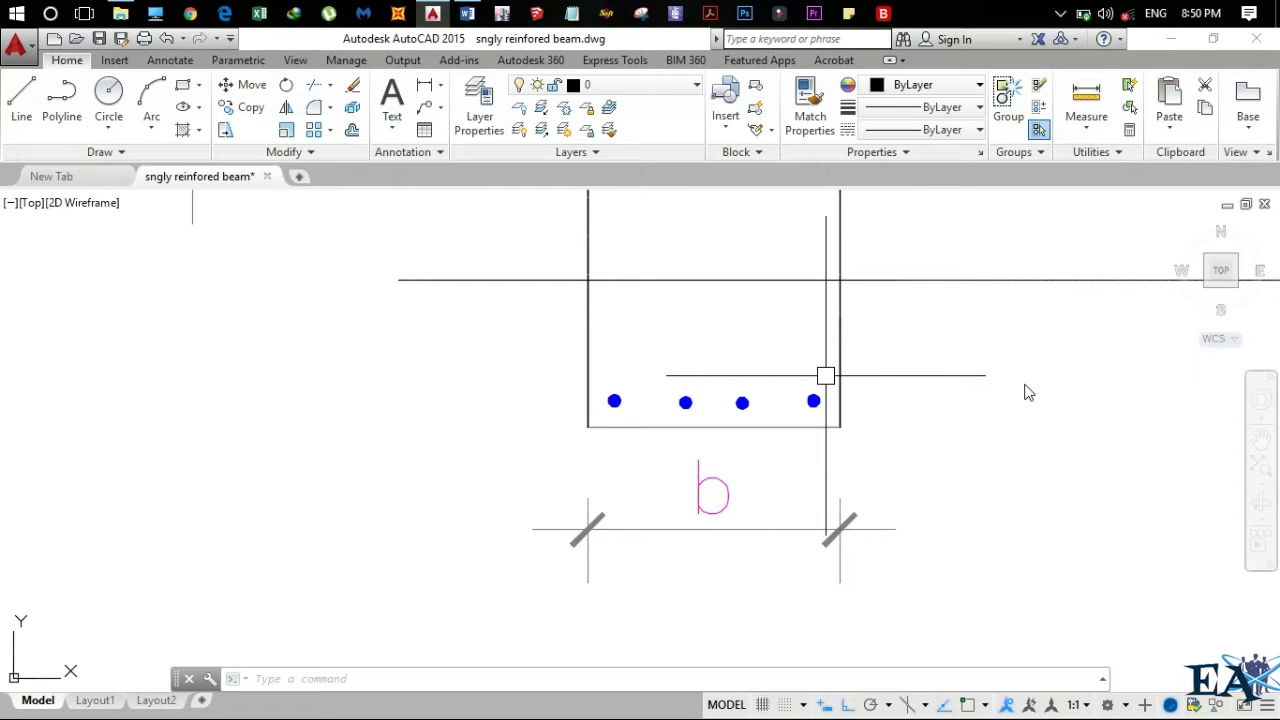
{"action": "scroll", "coordinate": [825, 376], "scroll_direction": "down", "scroll_amount": 3}
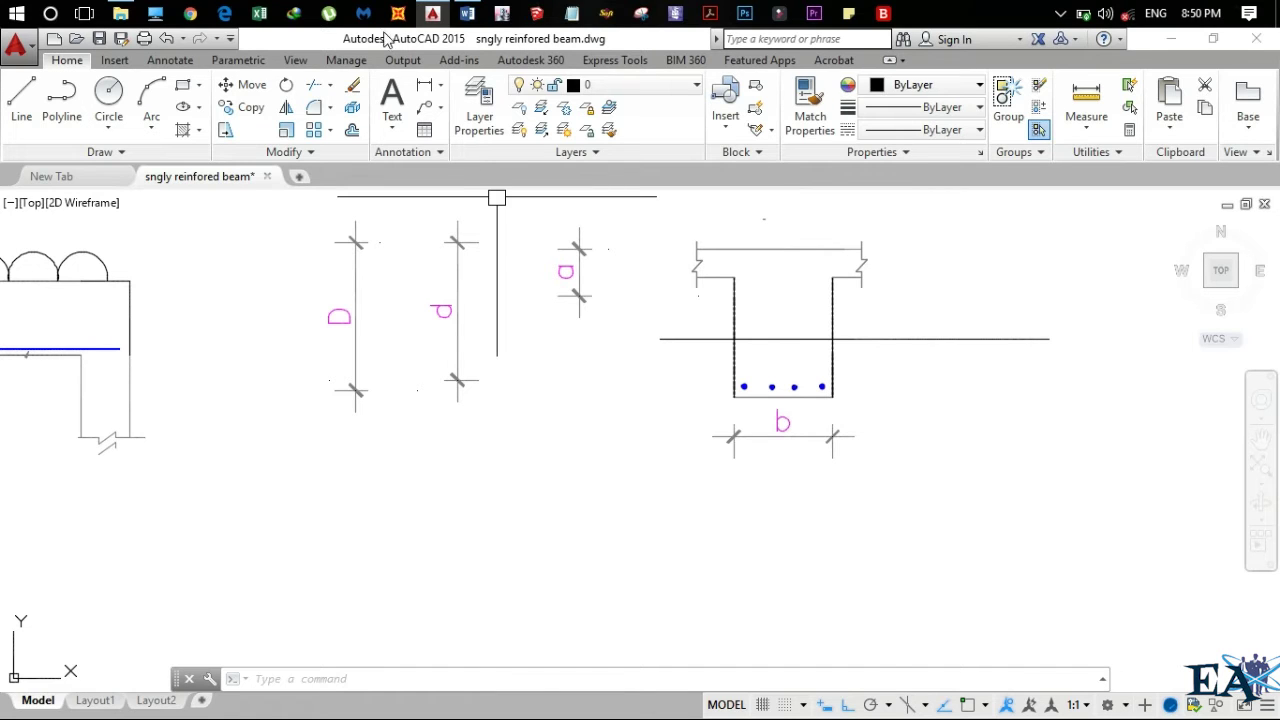
{"action": "left_click", "coordinate": [467, 13]}
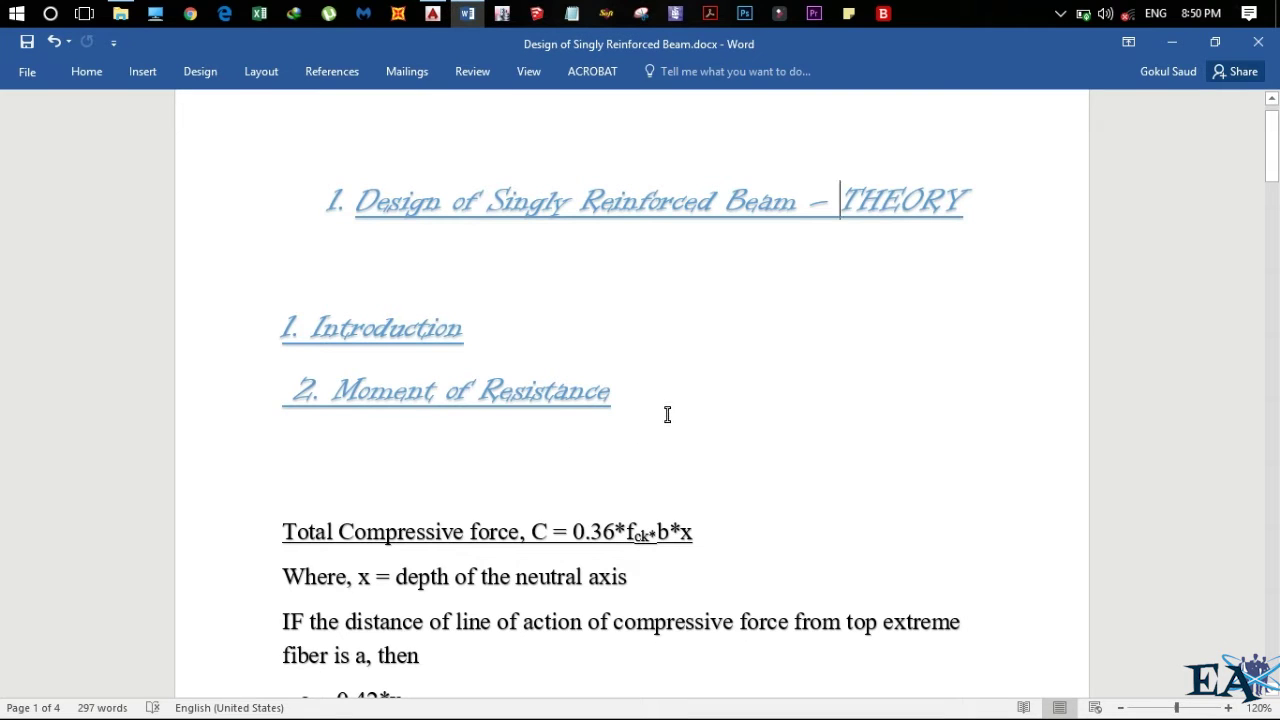
{"action": "left_click", "coordinate": [433, 14]}
{"action": "middle_click_drag", "start_coordinate": [905, 510], "coordinate": [960, 480]}
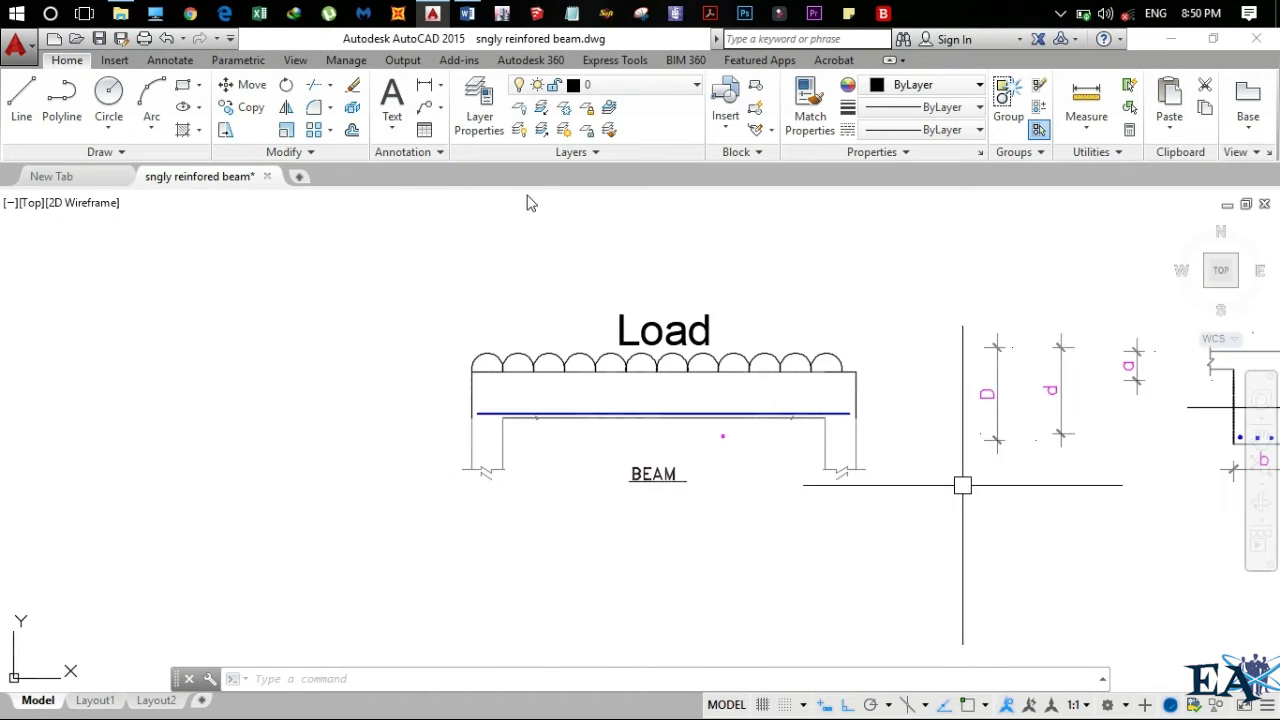
Zoom and pan onto the section drawing with the C and T force arrows and lever arm z
{"action": "scroll", "coordinate": [314, 380], "scroll_direction": "up", "scroll_amount": 2}
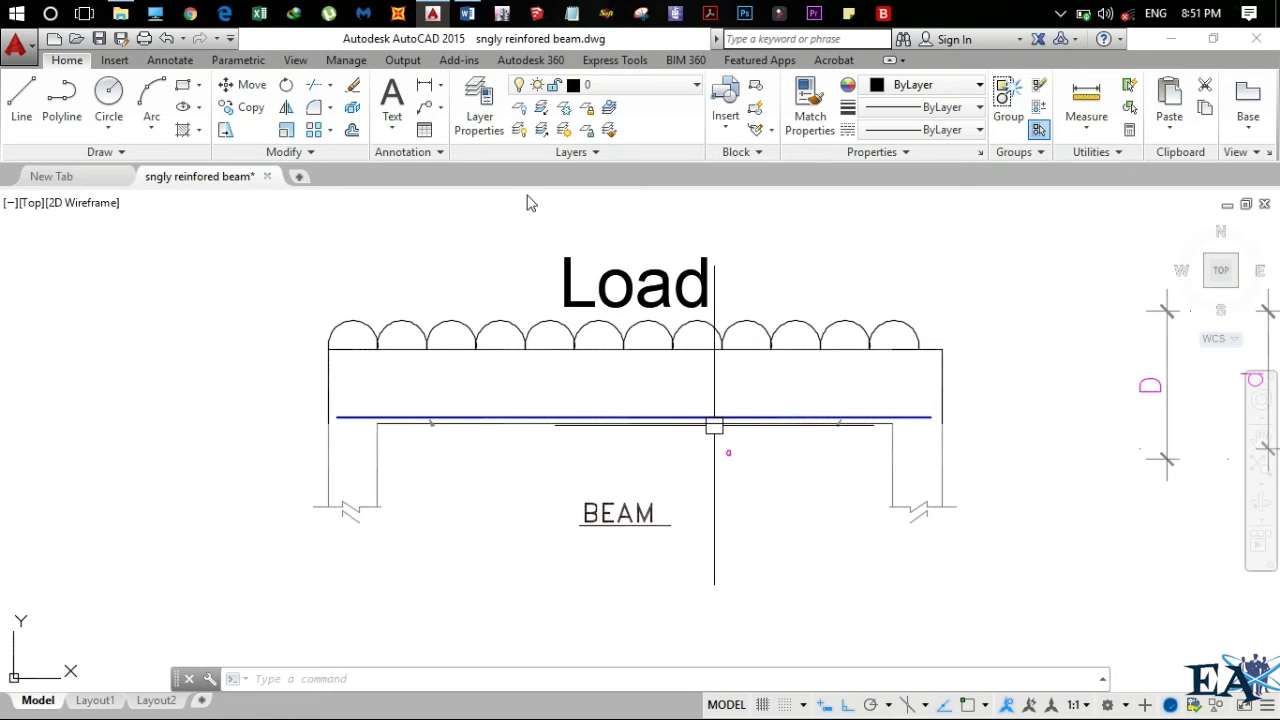
{"action": "mouse_move", "coordinate": [715, 425]}
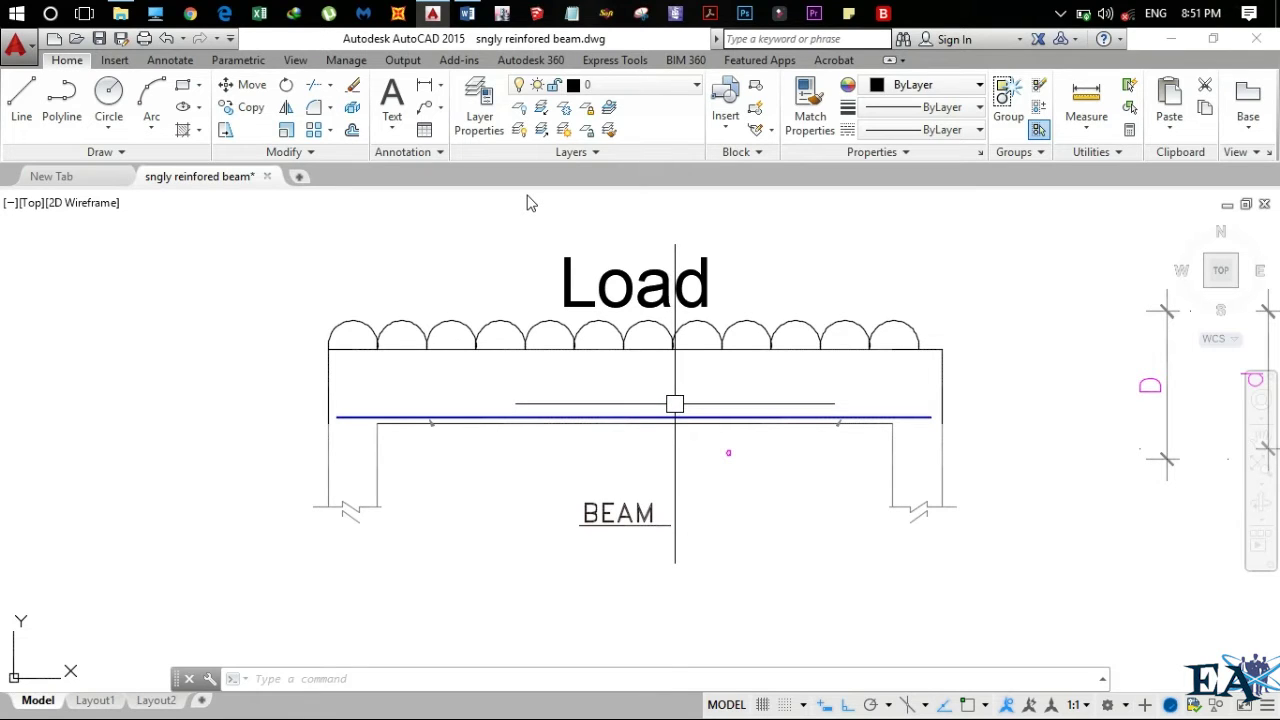
{"action": "scroll", "coordinate": [605, 510], "scroll_direction": "down", "scroll_amount": 4}
{"action": "mouse_move", "coordinate": [1073, 472]}
{"action": "middle_mouse_down"}
{"action": "mouse_move", "coordinate": [920, 457]}
{"action": "mouse_move", "coordinate": [914, 294]}
{"action": "mouse_move", "coordinate": [826, 383]}
{"action": "middle_mouse_up"}
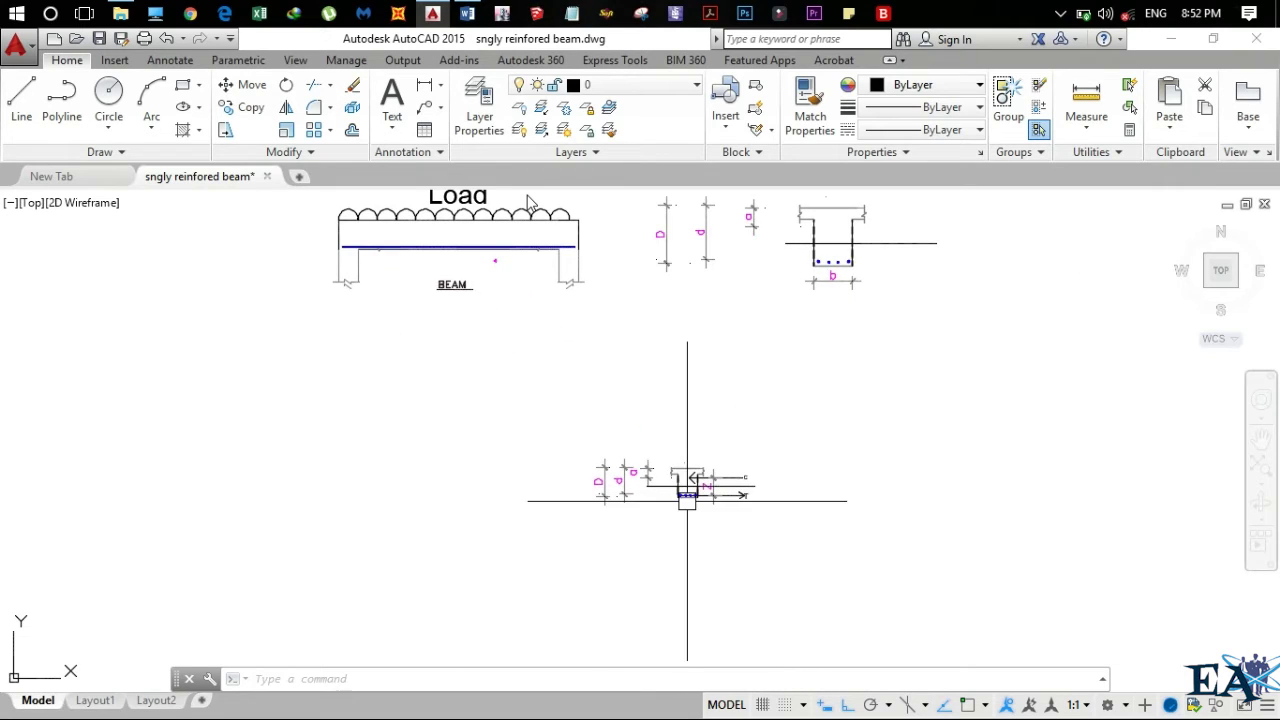
{"action": "scroll", "coordinate": [687, 500], "scroll_direction": "up", "scroll_amount": 5}
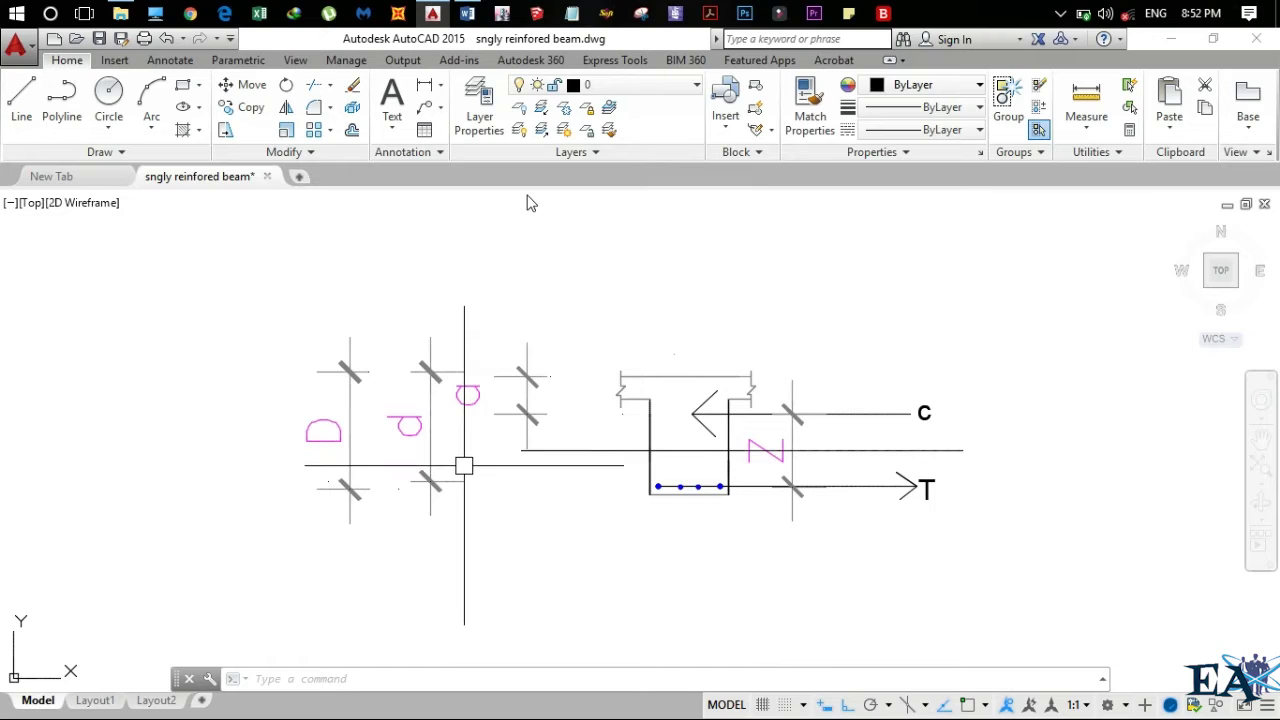
{"action": "scroll", "coordinate": [737, 408], "scroll_direction": "up", "scroll_amount": 2}
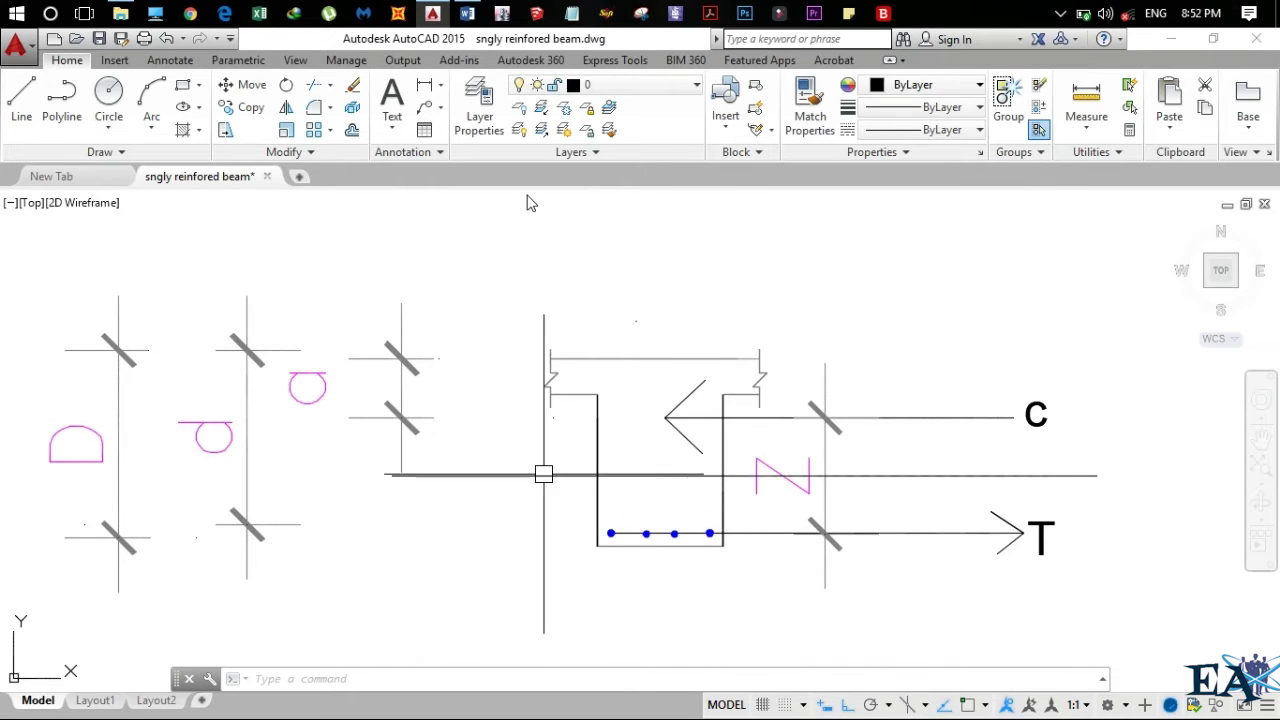
{"action": "left_click", "coordinate": [543, 474]}
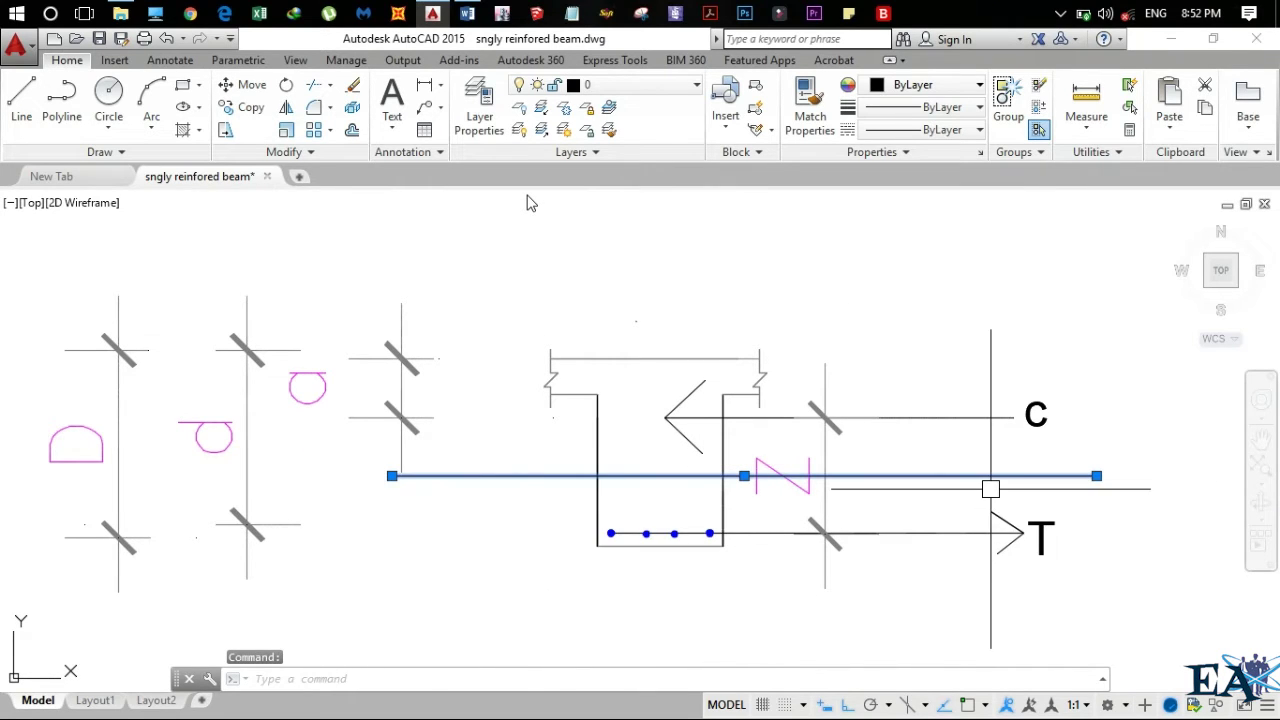
{"action": "key", "text": "Escape"}
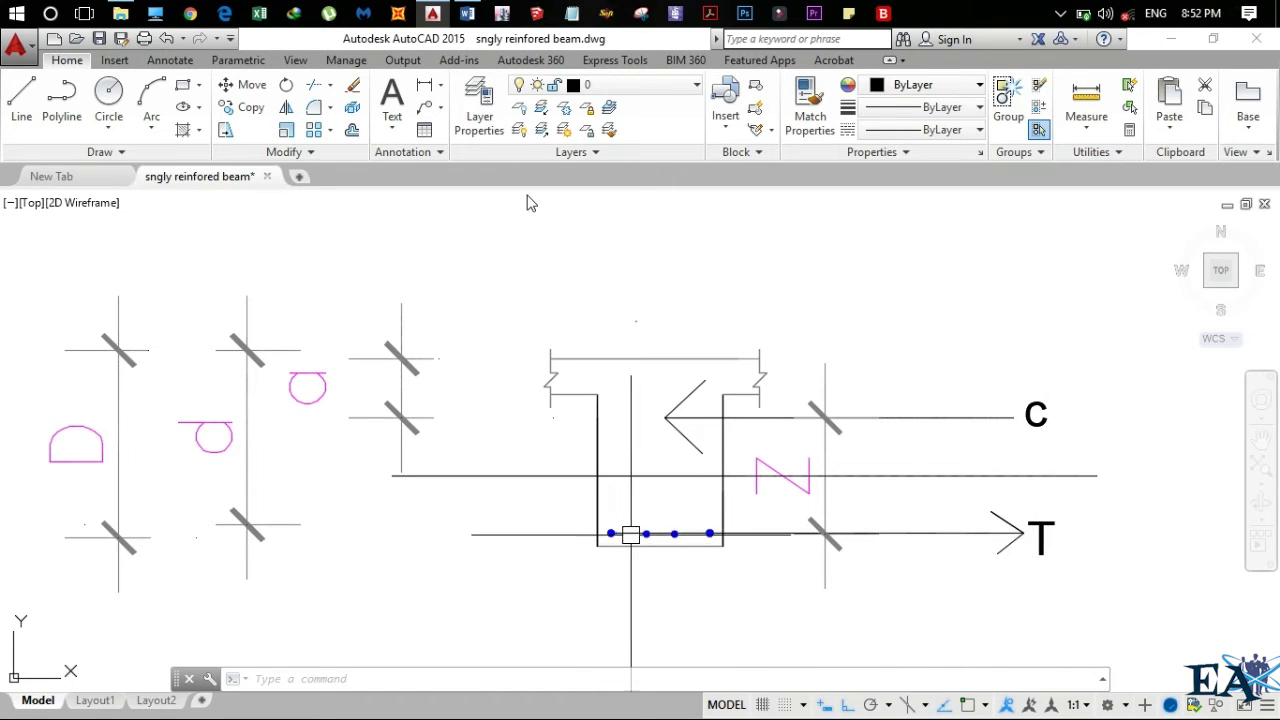
{"action": "scroll", "coordinate": [590, 545], "scroll_direction": "up", "scroll_amount": 3}
{"action": "scroll", "coordinate": [714, 531], "scroll_direction": "down", "scroll_amount": 3}
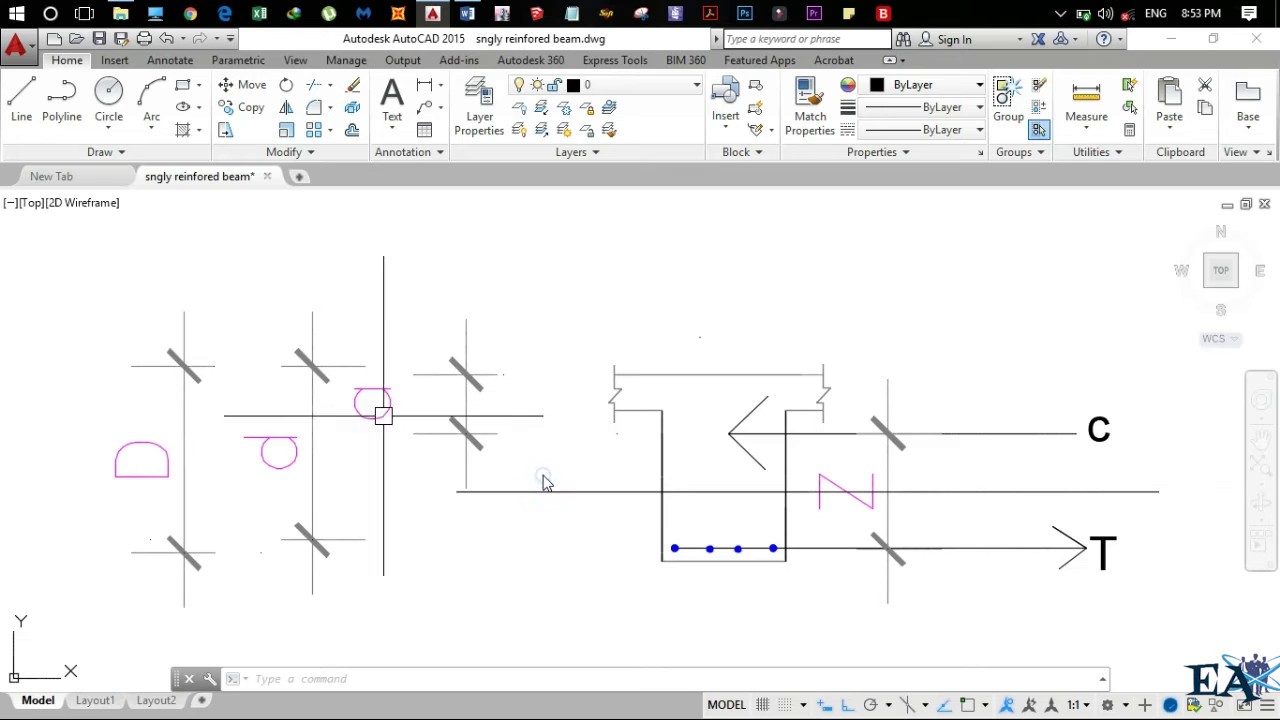
{"action": "scroll", "coordinate": [514, 386], "scroll_direction": "up", "scroll_amount": 5}
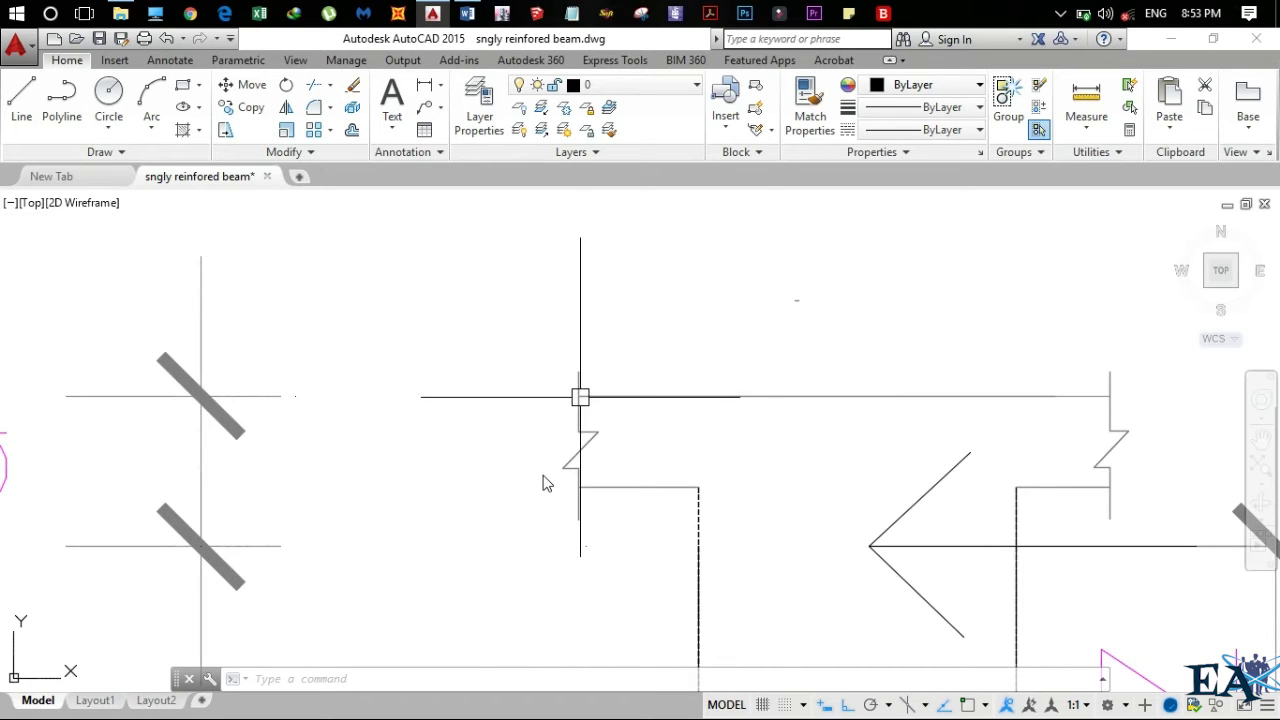
{"action": "scroll", "coordinate": [866, 546], "scroll_direction": "down", "scroll_amount": 2}
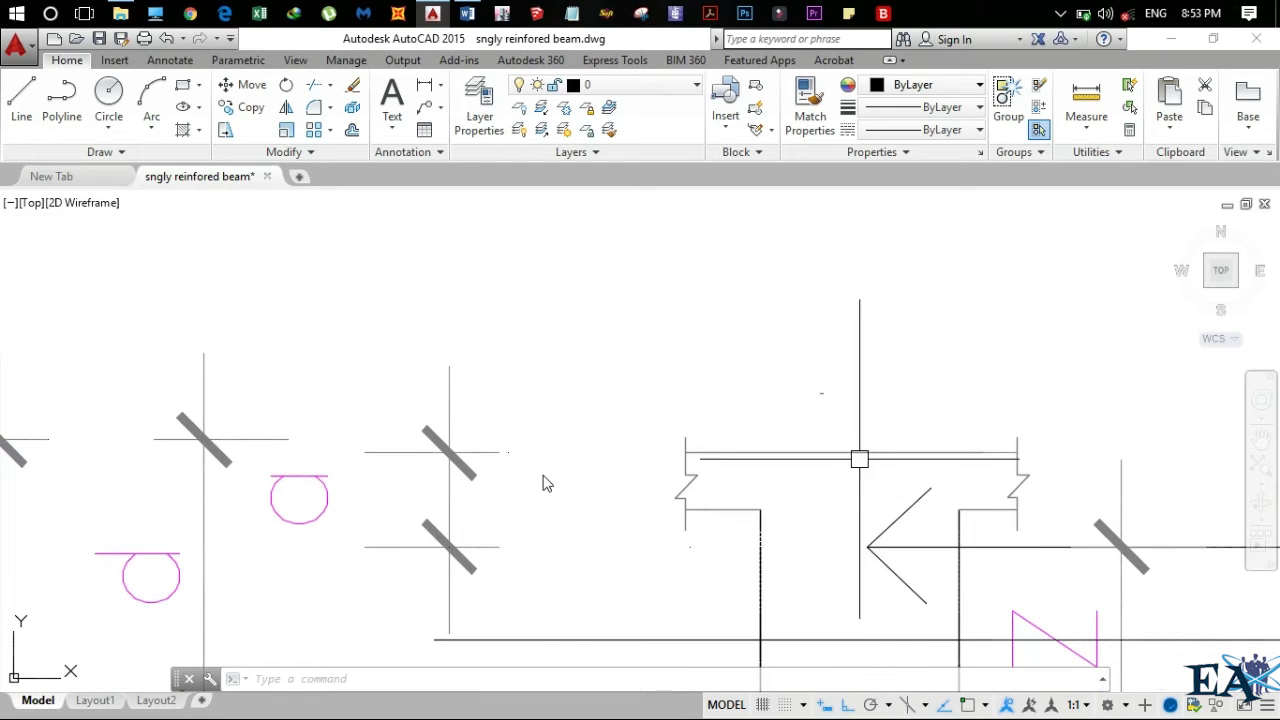
{"action": "scroll", "coordinate": [860, 554], "scroll_direction": "down", "scroll_amount": 2}
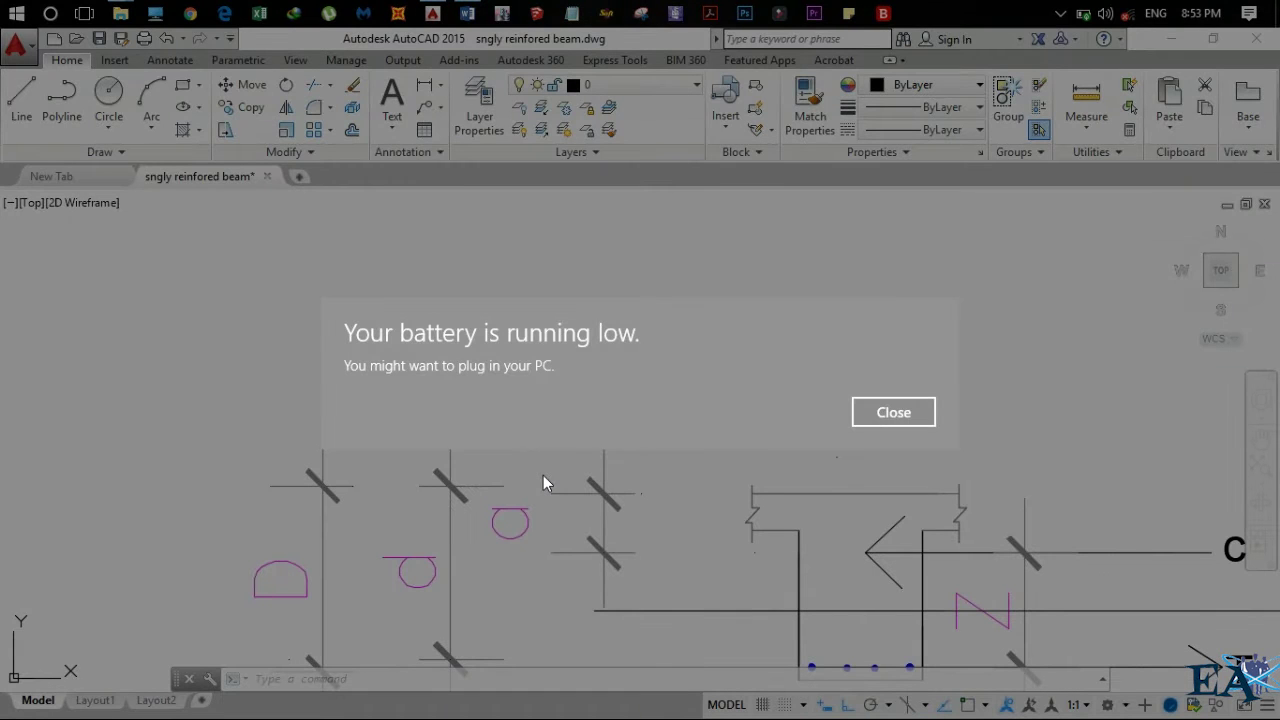
{"action": "middle_click_drag", "start_coordinate": [137, 637], "coordinate": [80, 463]}
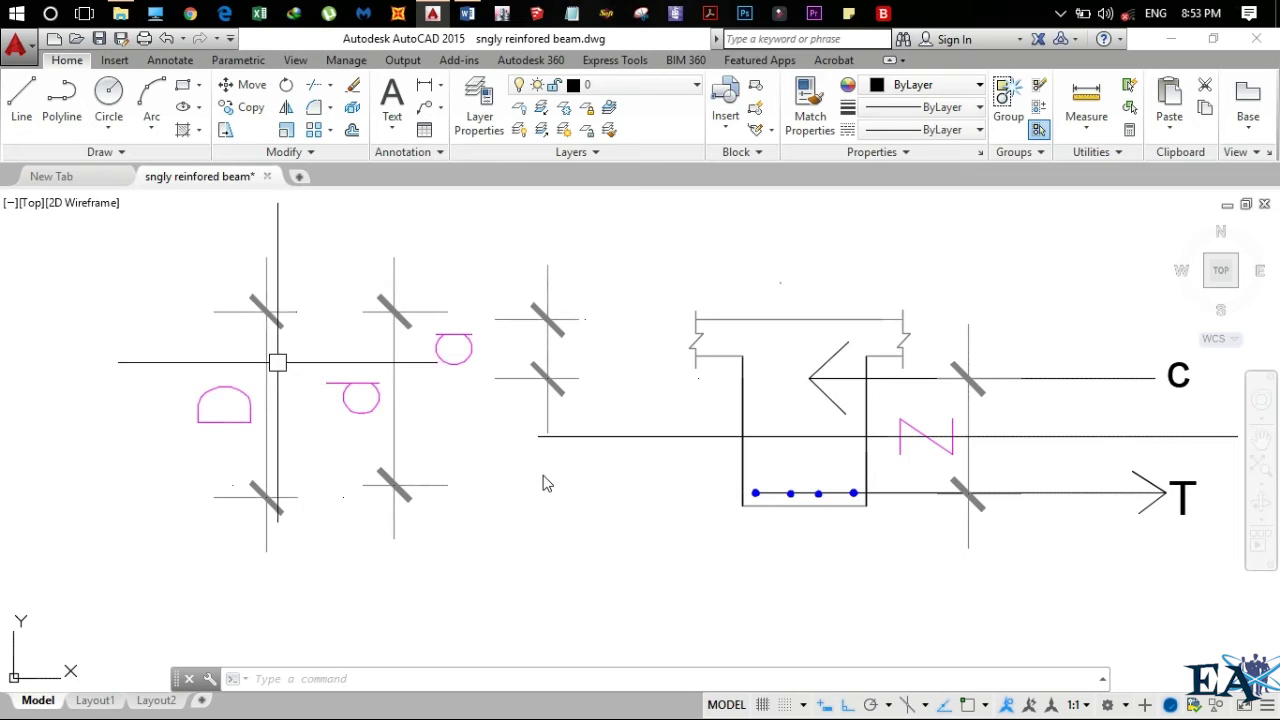
{"action": "scroll", "coordinate": [689, 340], "scroll_direction": "up", "scroll_amount": 3}
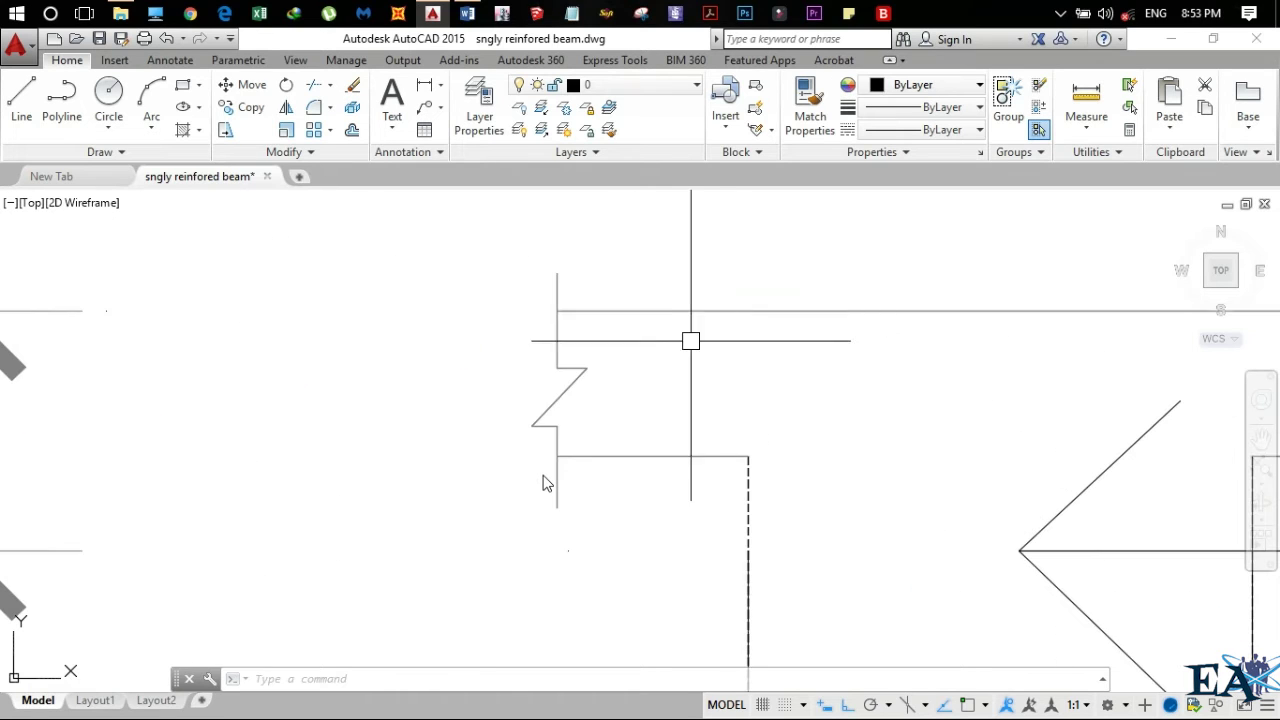
{"action": "scroll", "coordinate": [543, 309], "scroll_direction": "down", "scroll_amount": 4}
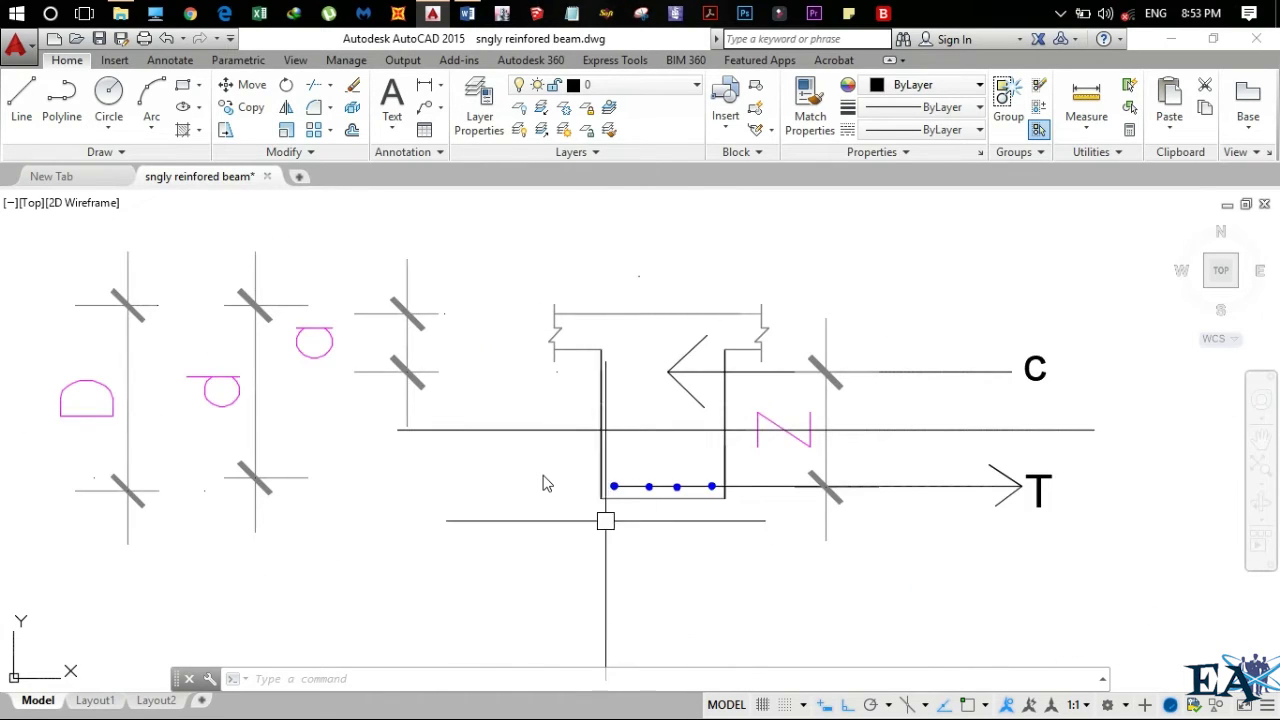
{"action": "scroll", "coordinate": [606, 517], "scroll_direction": "up", "scroll_amount": 4}
{"action": "scroll", "coordinate": [594, 479], "scroll_direction": "down", "scroll_amount": 5}
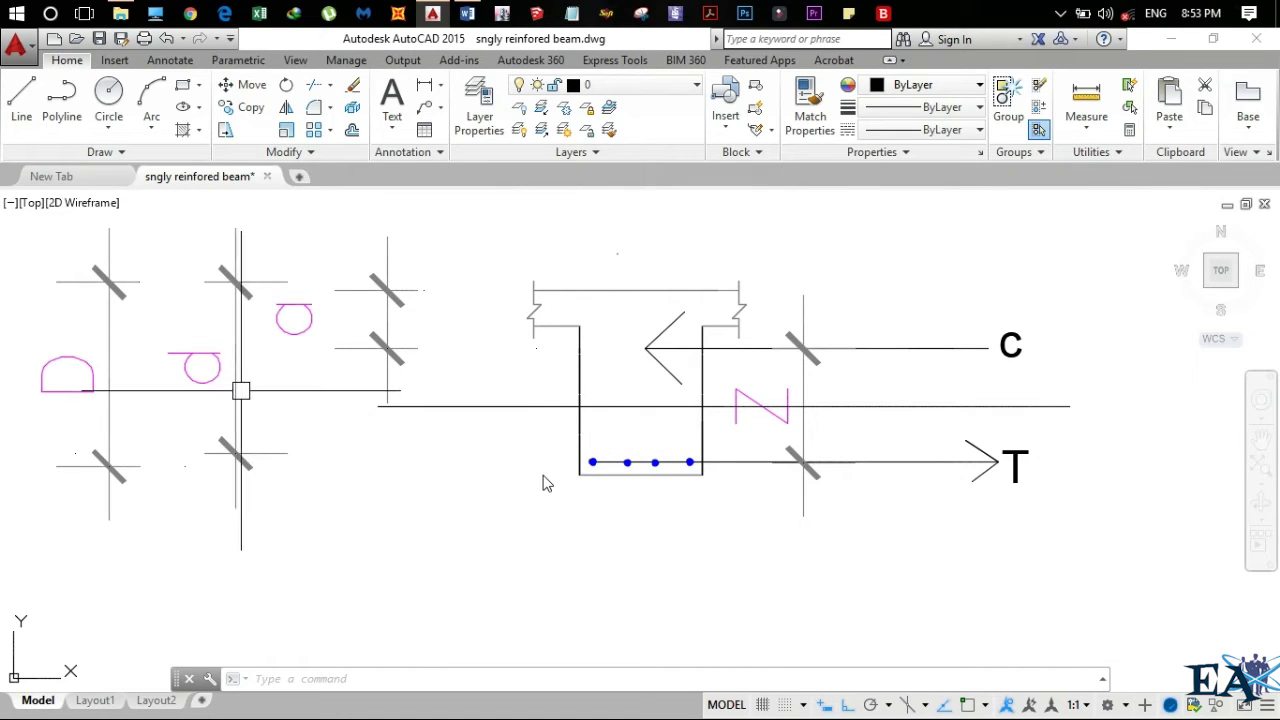
{"action": "scroll", "coordinate": [522, 258], "scroll_direction": "up", "scroll_amount": 6}
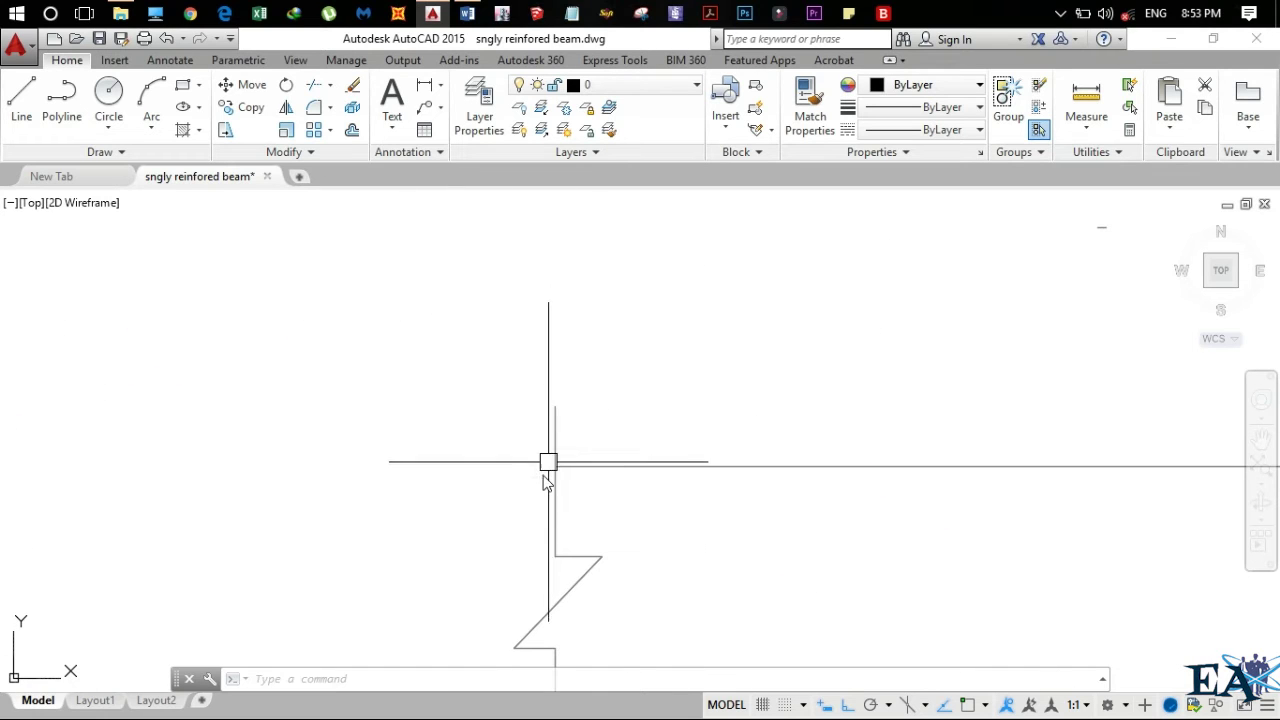
{"action": "scroll", "coordinate": [543, 483], "scroll_direction": "down", "scroll_amount": 6}
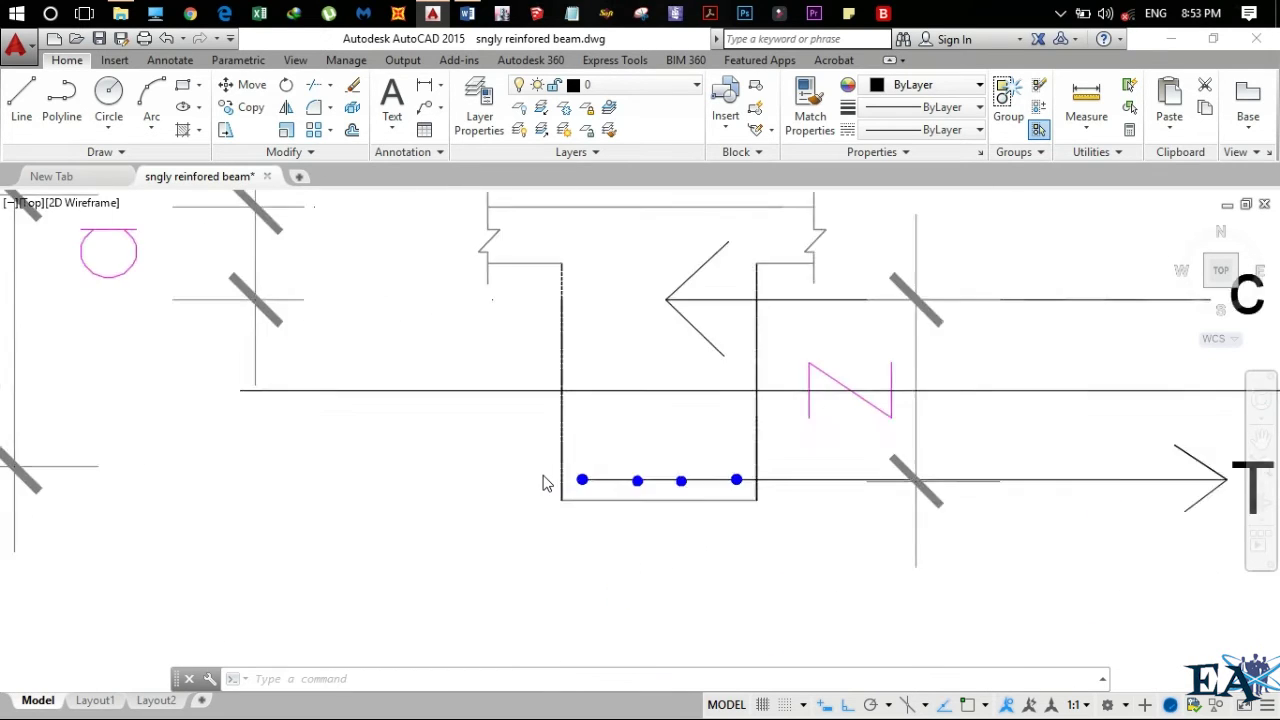
{"action": "scroll", "coordinate": [543, 483], "scroll_direction": "up", "scroll_amount": 4}
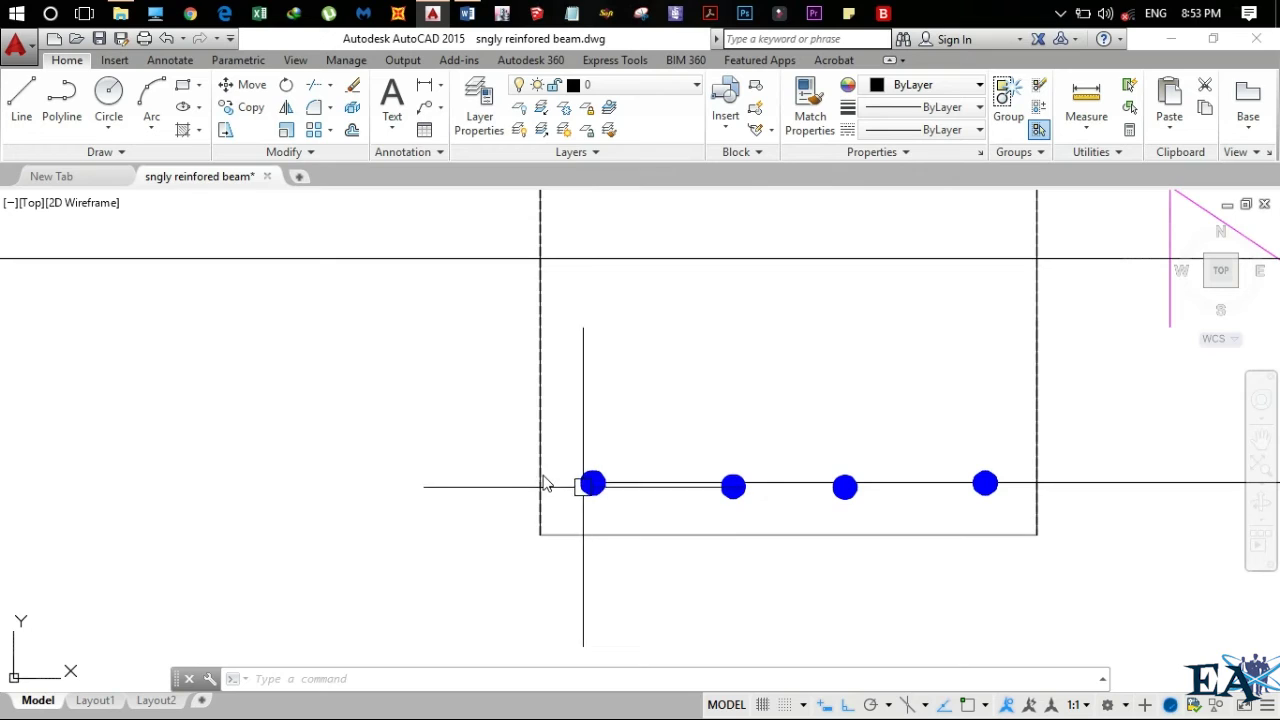
{"action": "scroll", "coordinate": [543, 483], "scroll_direction": "down", "scroll_amount": 6}
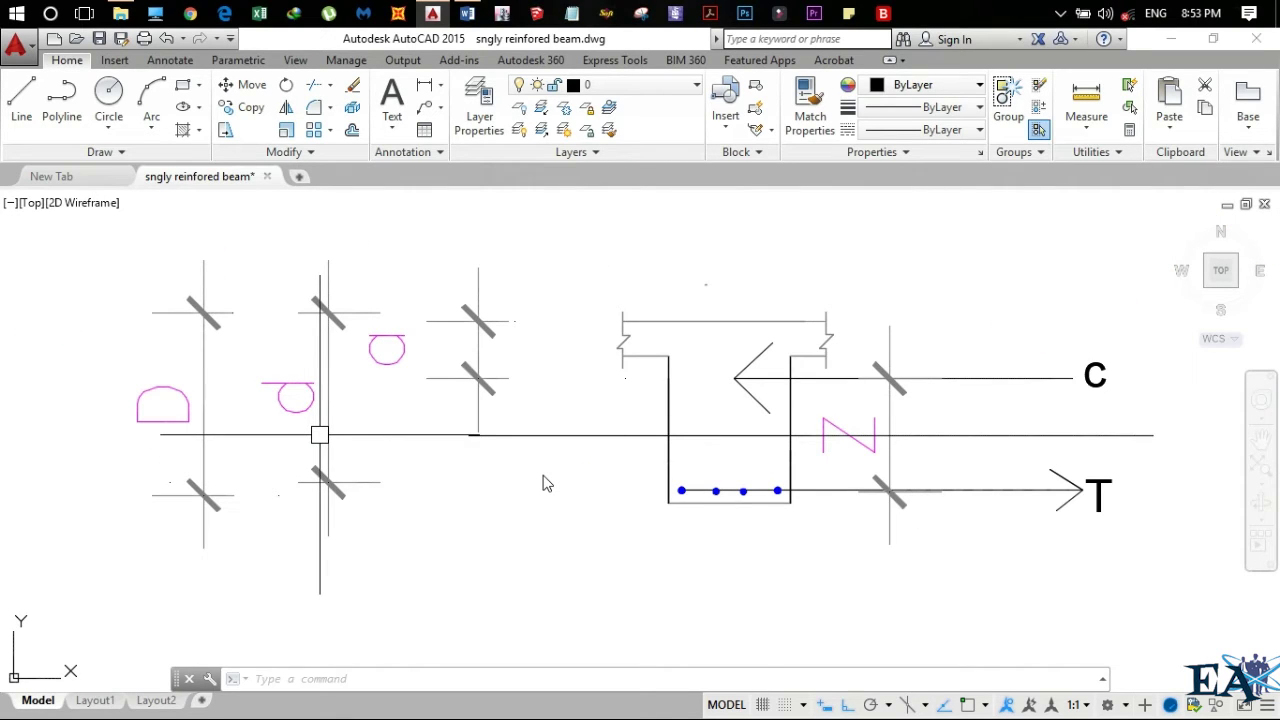
{"action": "middle_click_drag", "start_coordinate": [1004, 448], "coordinate": [882, 442]}
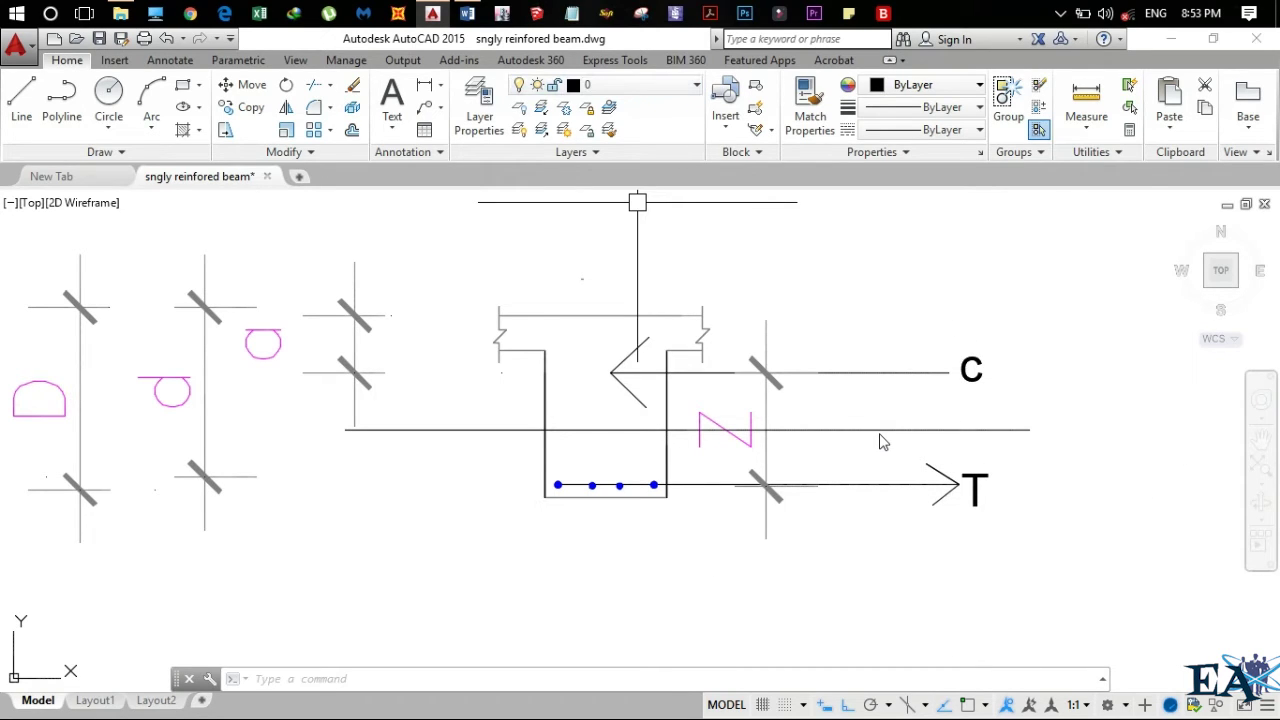
Switch from the beam drawing to the Word notes showing the Total Compressive force formula
{"action": "key", "text": "alt+Tab"}
{"action": "scroll", "coordinate": [883, 442], "scroll_direction": "down", "scroll_amount": 2}
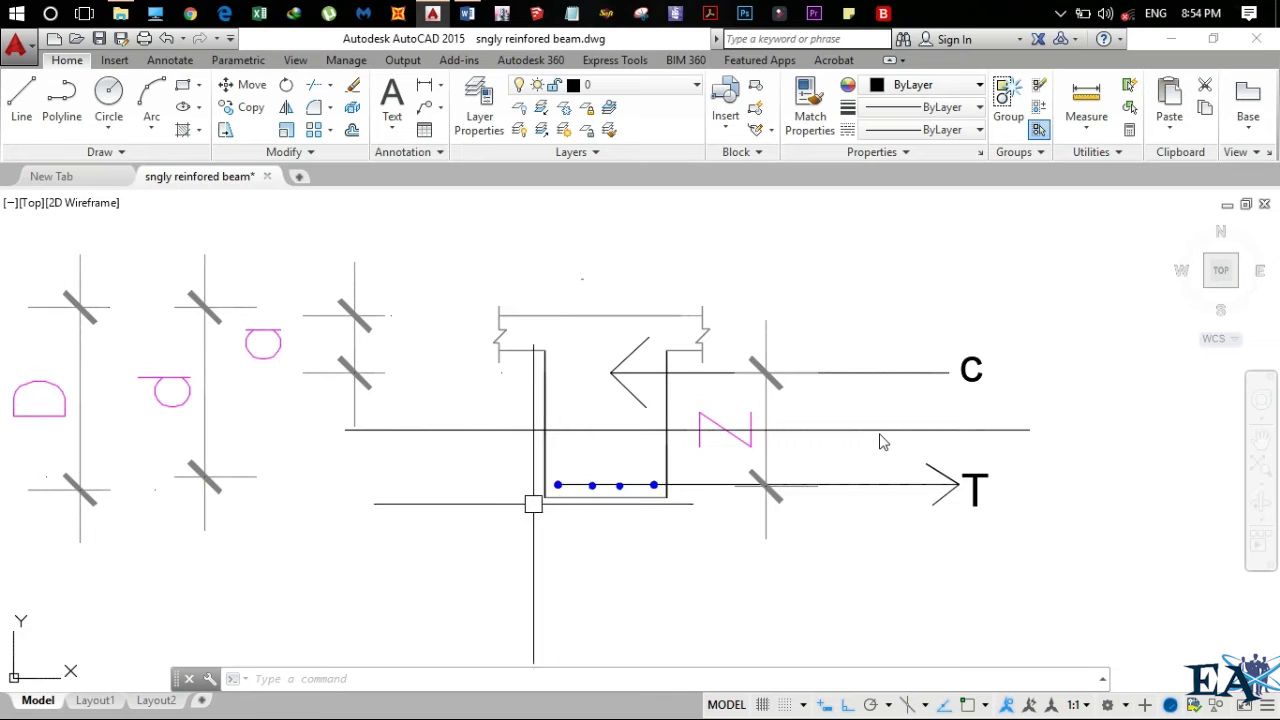
{"action": "left_click", "coordinate": [467, 14]}
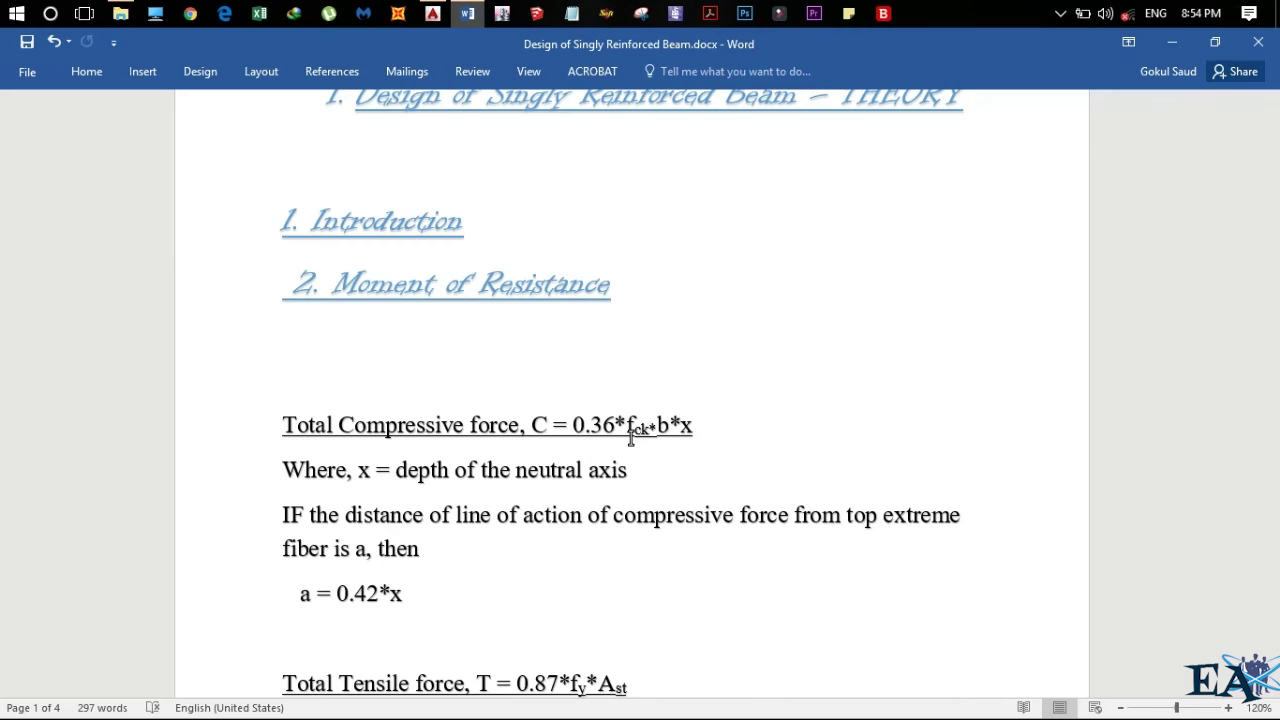
Select the neutral axis line in AutoCAD, then scroll the Word notes to the equilibrium formula for x
{"action": "key", "text": "alt+Tab"}
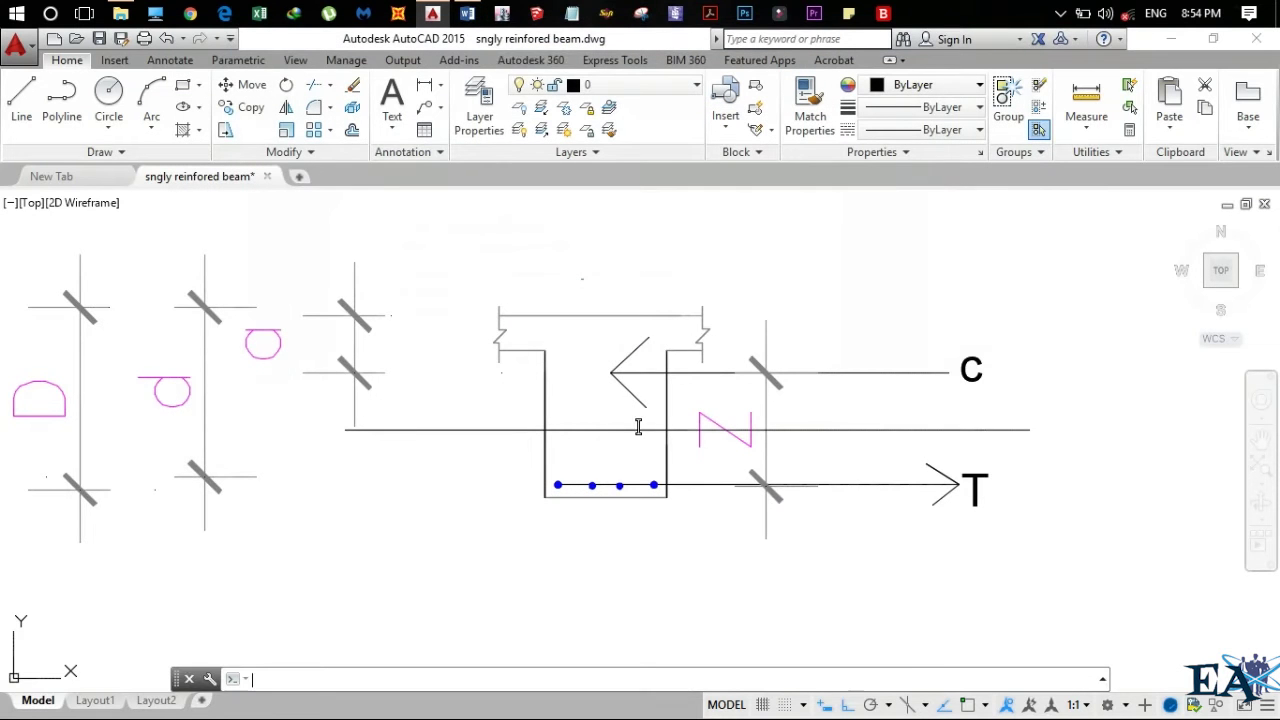
{"action": "left_click", "coordinate": [519, 430]}
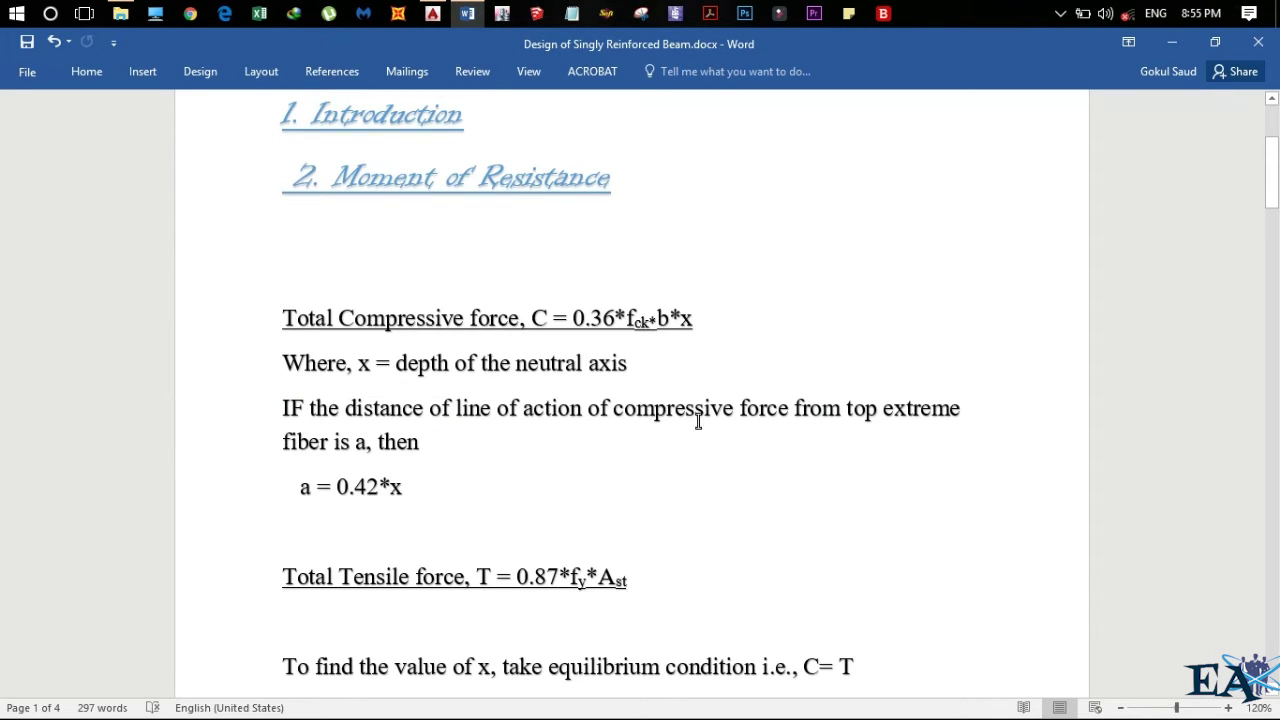
{"action": "scroll", "coordinate": [690, 423], "scroll_direction": "down", "scroll_amount": 3}
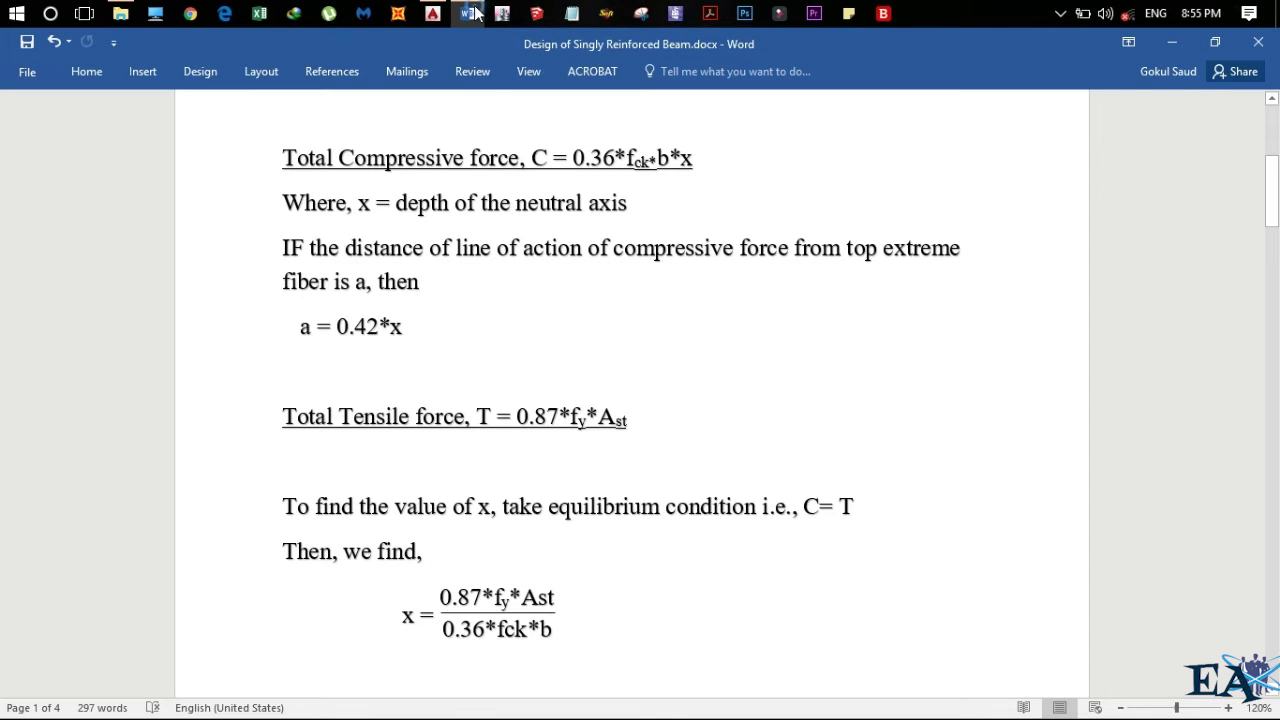
{"action": "scroll", "coordinate": [523, 264], "scroll_direction": "down", "scroll_amount": 2}
{"action": "left_click", "coordinate": [512, 437]}
{"action": "key", "text": "alt+Tab"}
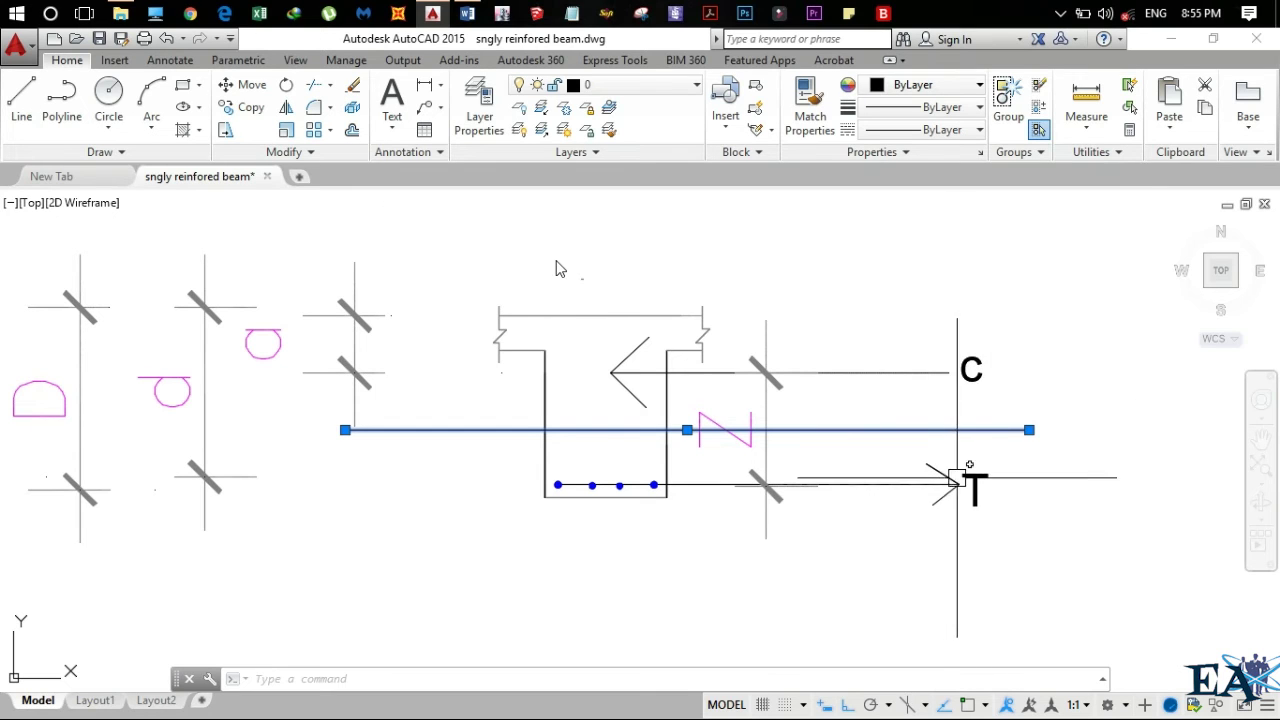
Deselect the neutral axis line and return to the Word notes
{"action": "key", "text": "Escape"}
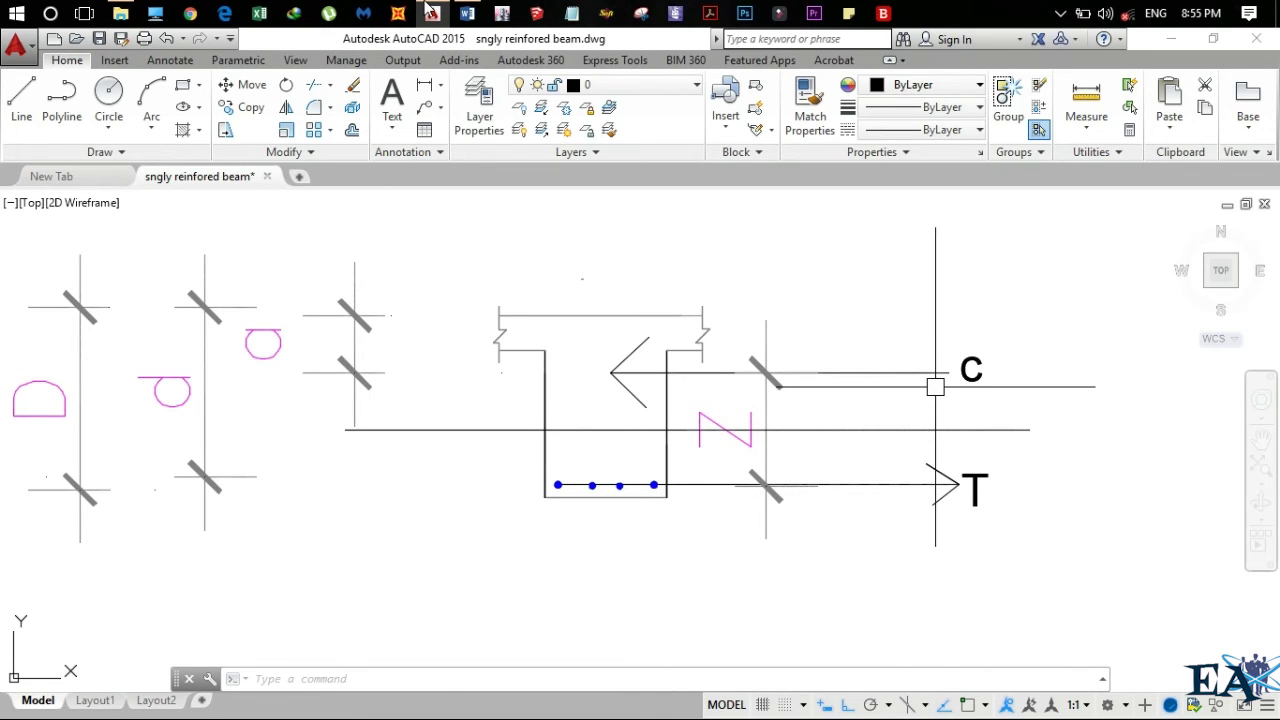
{"action": "key", "text": "alt+Tab"}
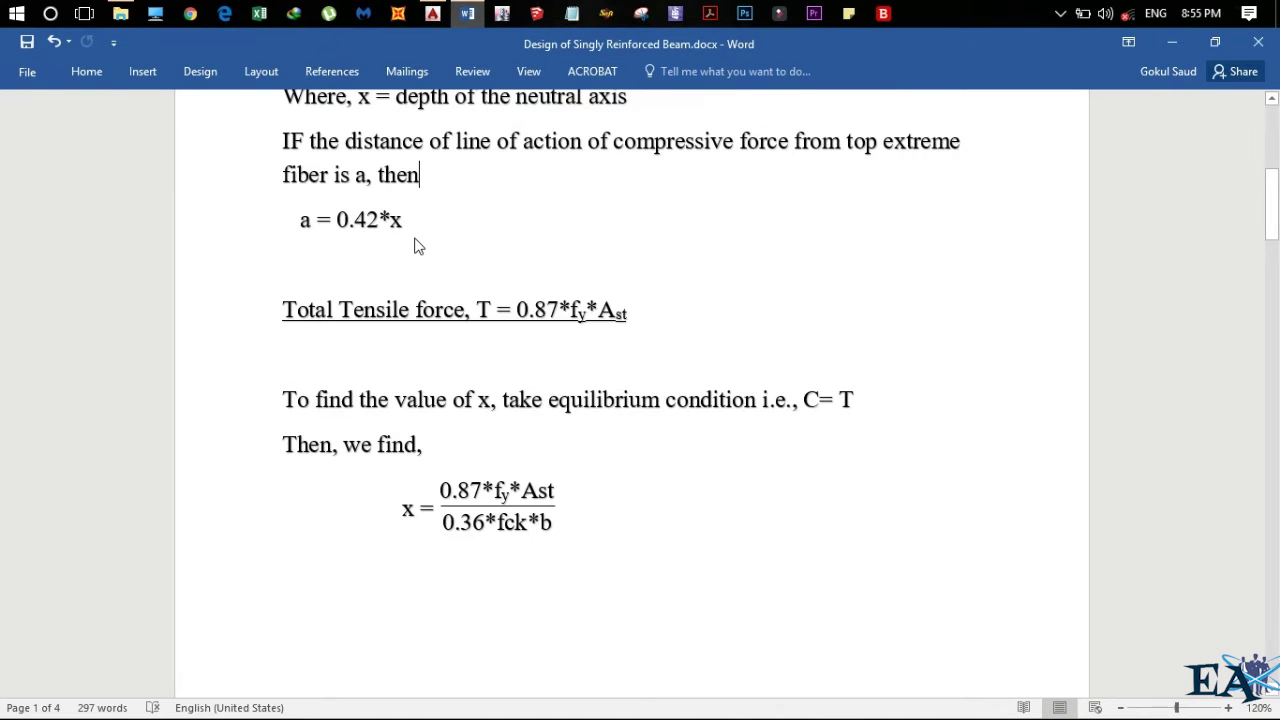
Scroll through the Word notes on tensile force and x, then return to the AutoCAD section
{"action": "scroll", "coordinate": [431, 28], "scroll_direction": "down", "scroll_amount": 1}
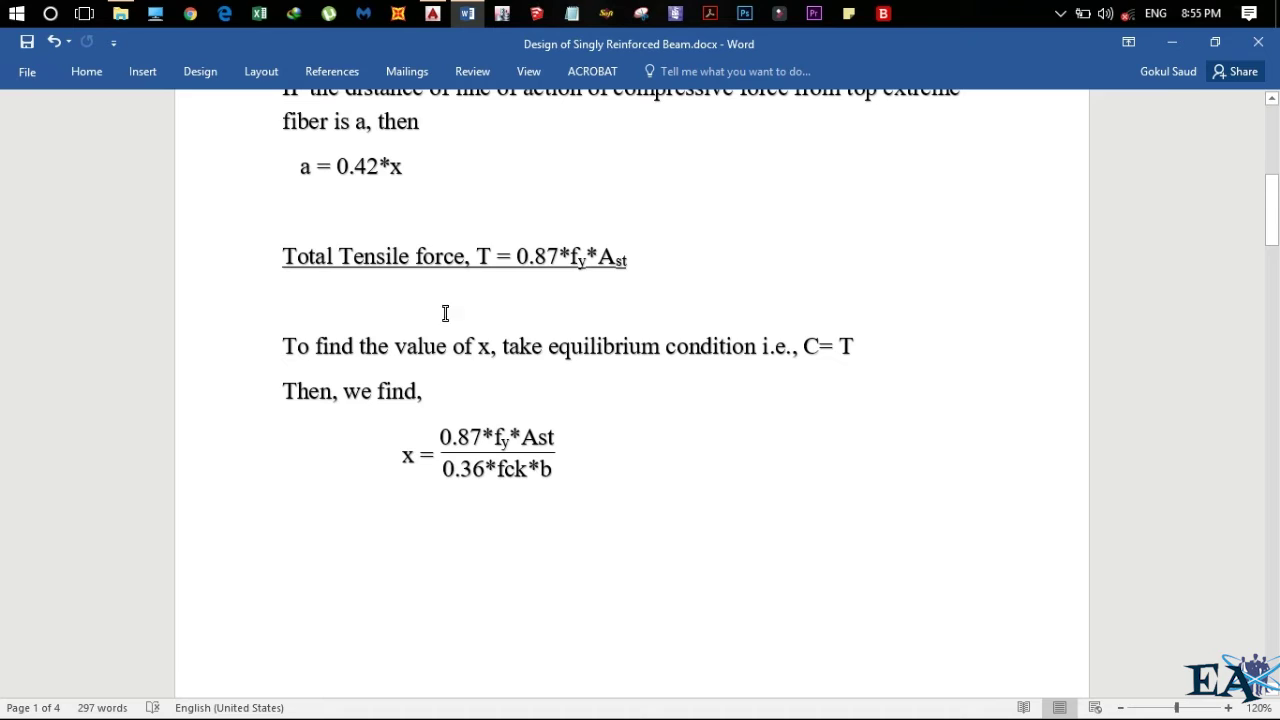
{"action": "scroll", "coordinate": [603, 212], "scroll_direction": "down", "scroll_amount": 1}
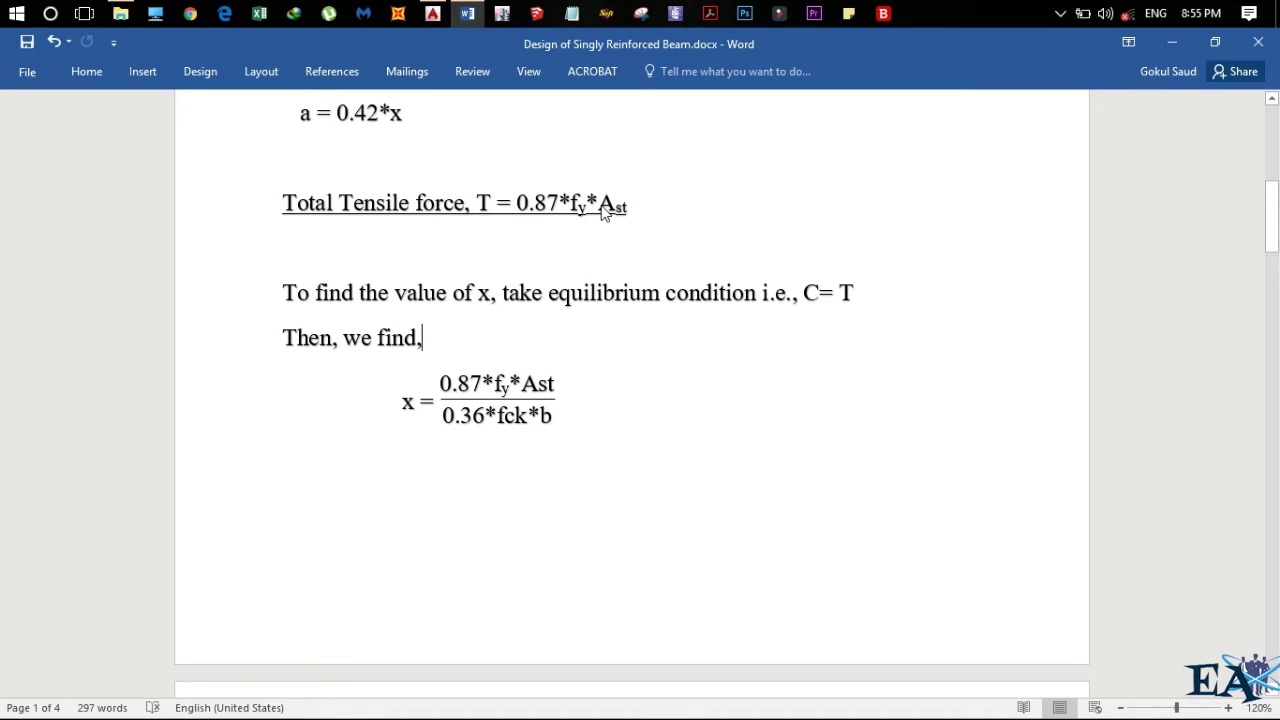
{"action": "scroll", "coordinate": [603, 211], "scroll_direction": "up", "scroll_amount": 4}
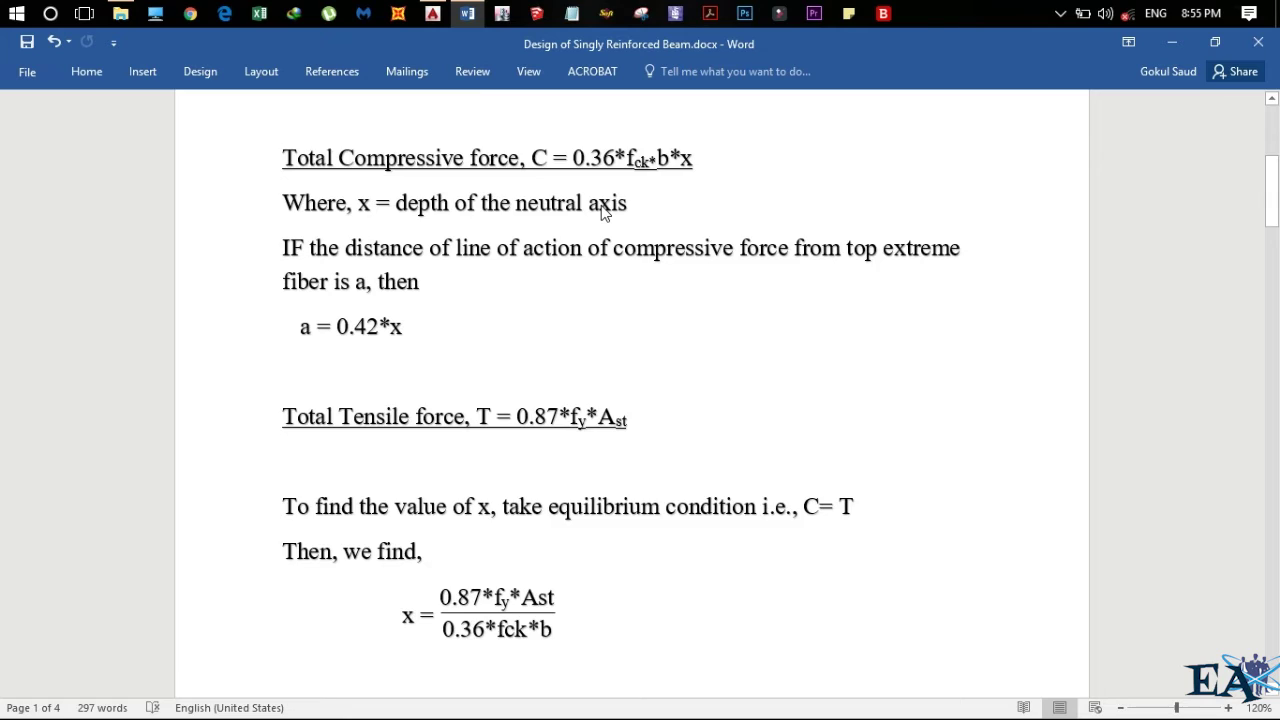
{"action": "scroll", "coordinate": [601, 211], "scroll_direction": "down", "scroll_amount": 2}
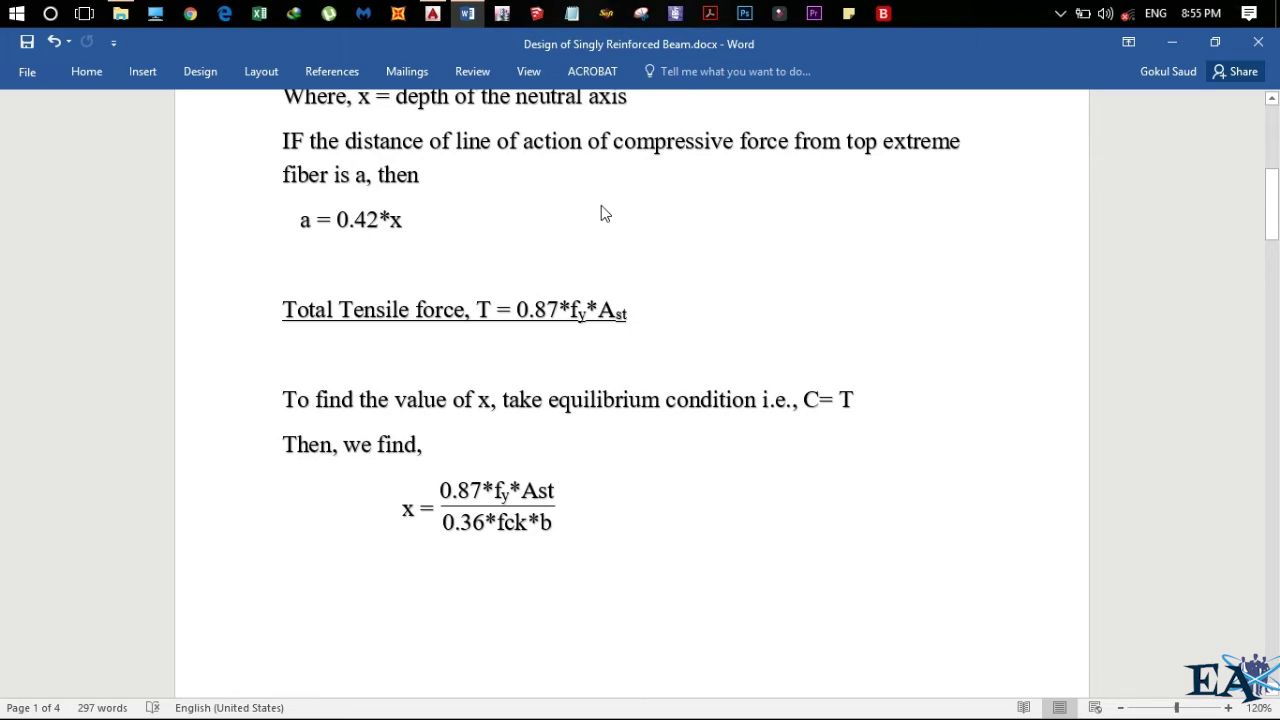
{"action": "scroll", "coordinate": [605, 213], "scroll_direction": "down", "scroll_amount": 2}
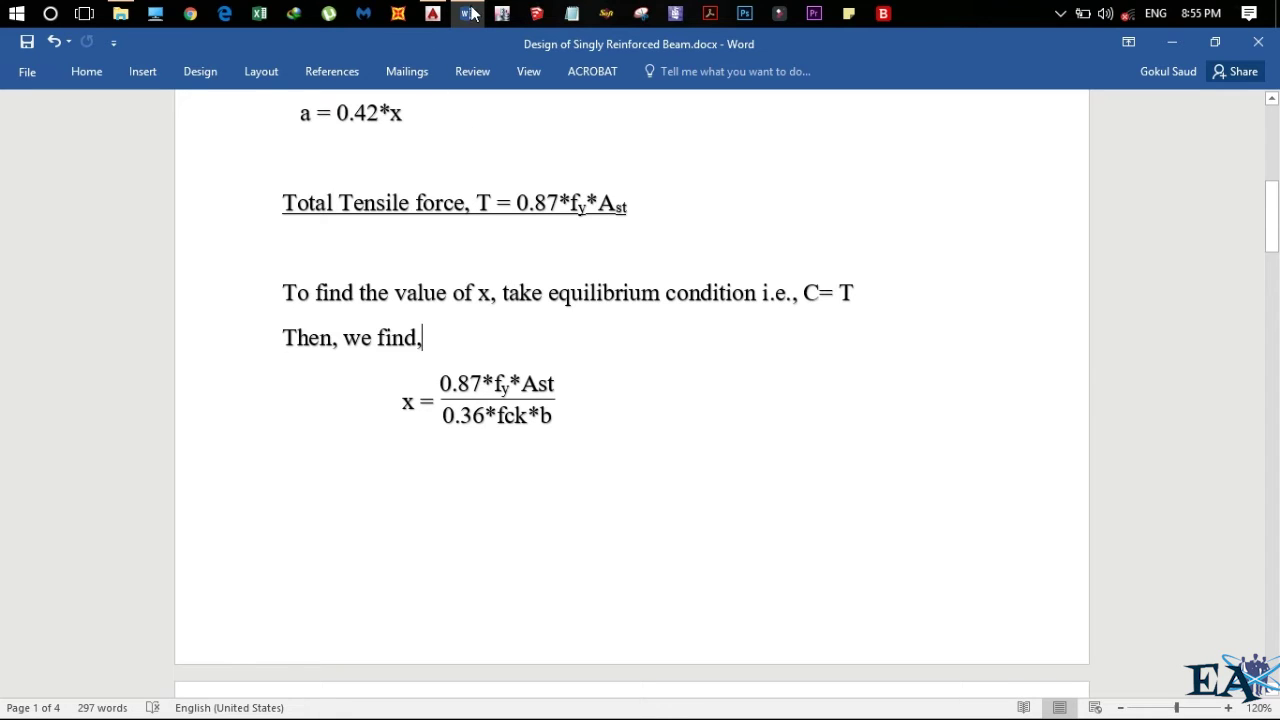
{"action": "scroll", "coordinate": [449, 437], "scroll_direction": "down", "scroll_amount": 6}
{"action": "scroll", "coordinate": [449, 437], "scroll_direction": "up", "scroll_amount": 5}
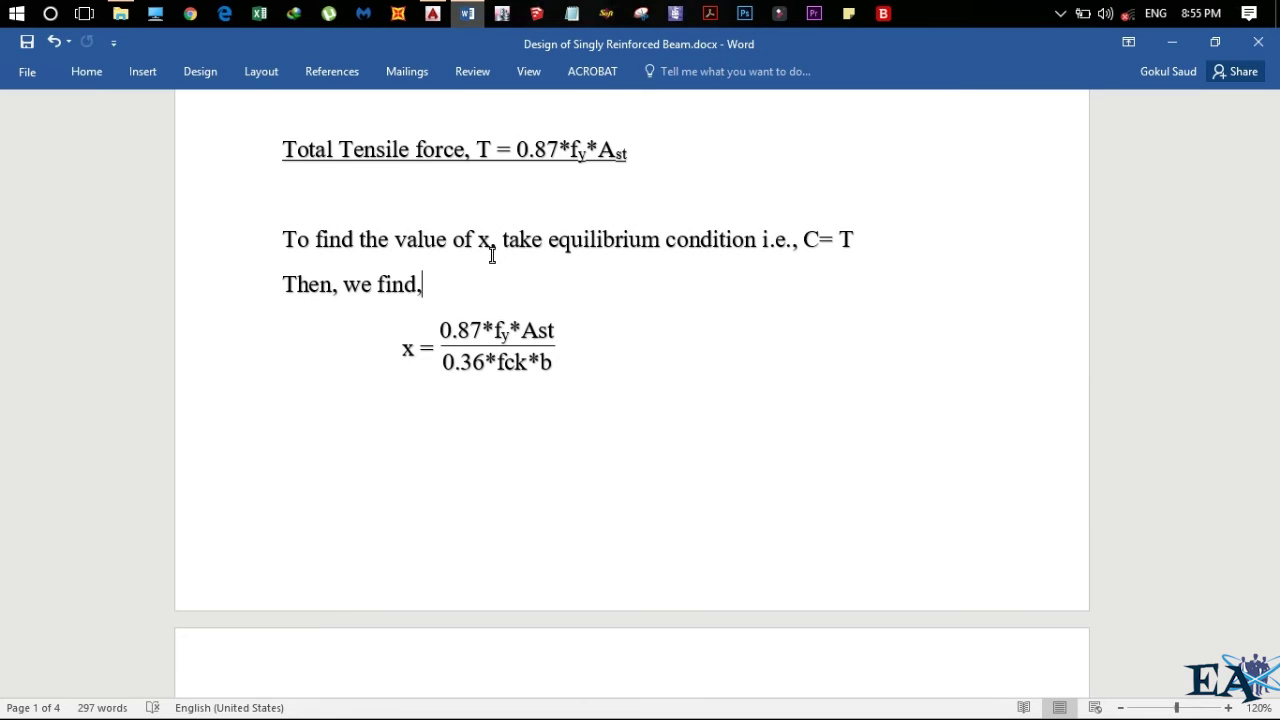
{"action": "key", "text": "alt+Tab"}
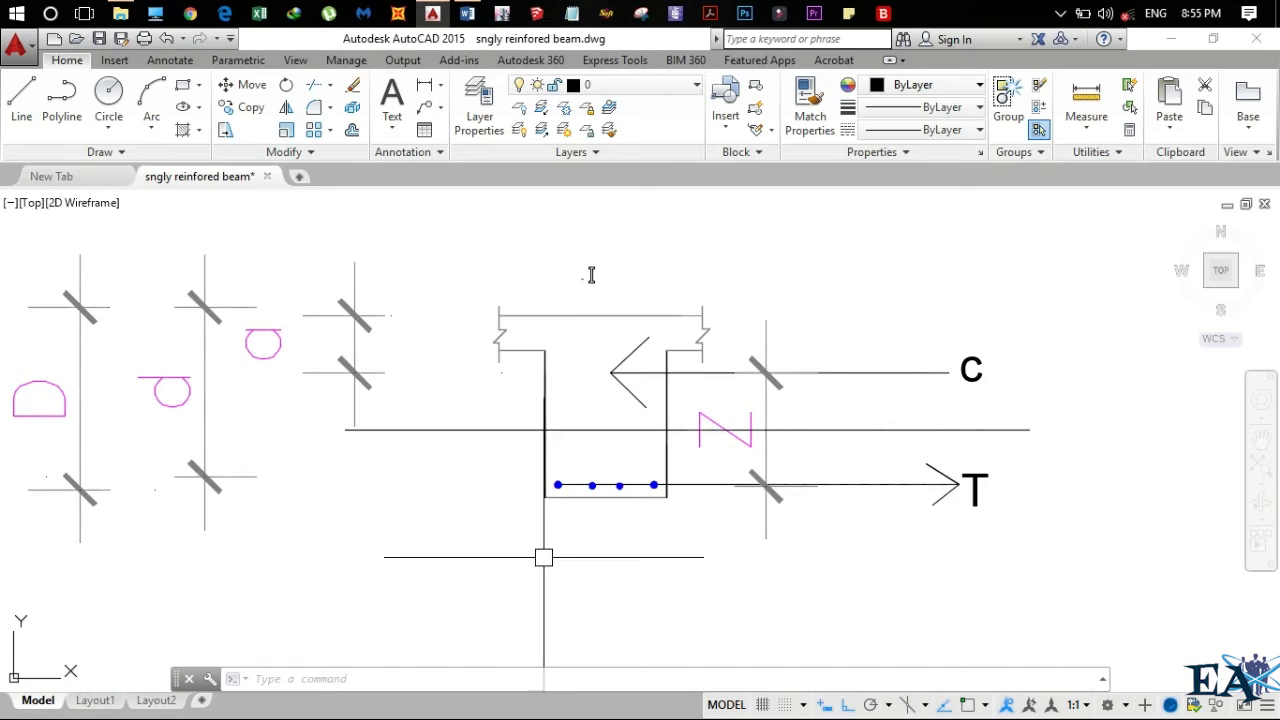
Copy the four bottom reinforcement bars upward to form a second row above them
{"action": "scroll", "coordinate": [571, 511], "scroll_direction": "up", "scroll_amount": 6}
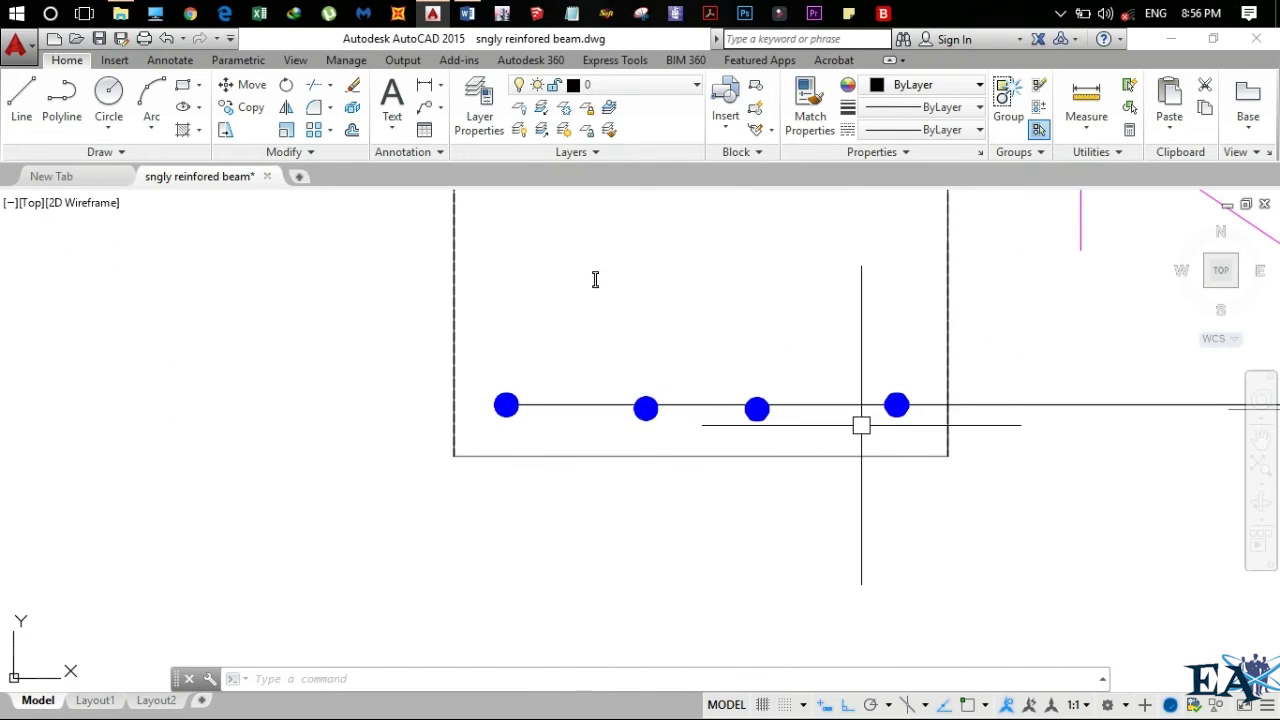
{"action": "scroll", "coordinate": [858, 423], "scroll_direction": "down", "scroll_amount": 4}
{"action": "middle_click_drag", "start_coordinate": [780, 449], "coordinate": [631, 509]}
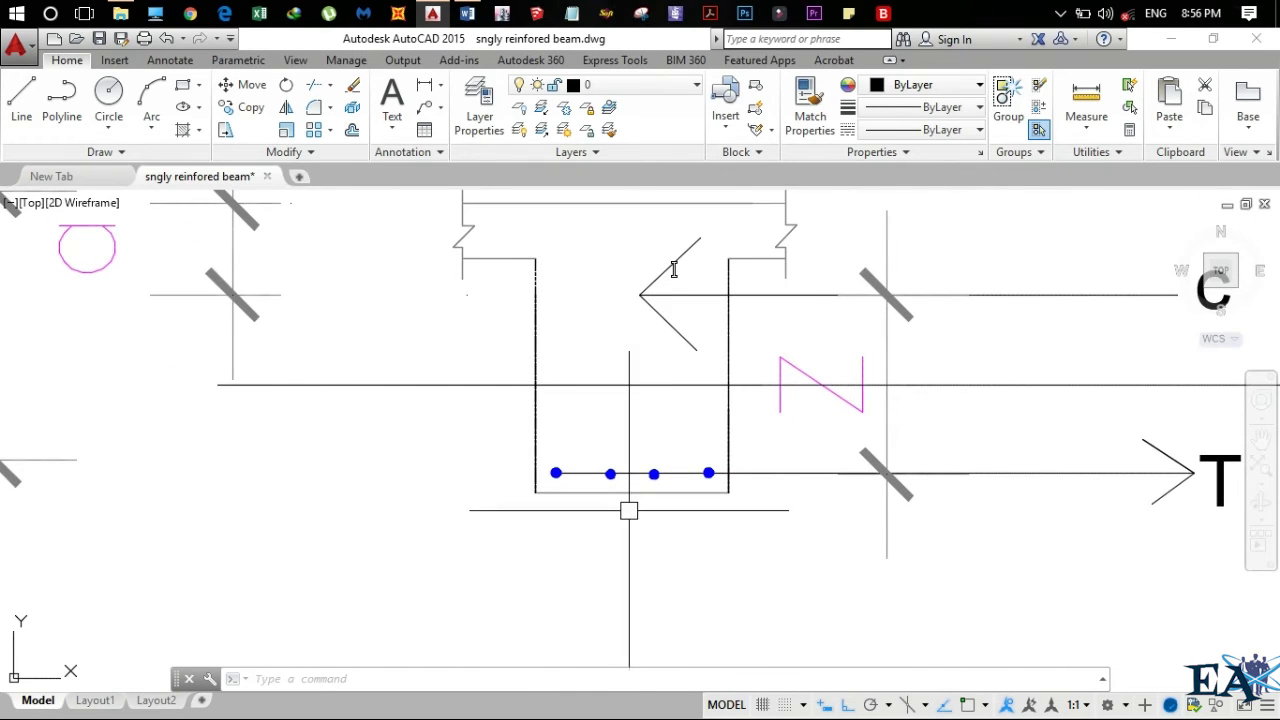
{"action": "scroll", "coordinate": [551, 453], "scroll_direction": "up", "scroll_amount": 4}
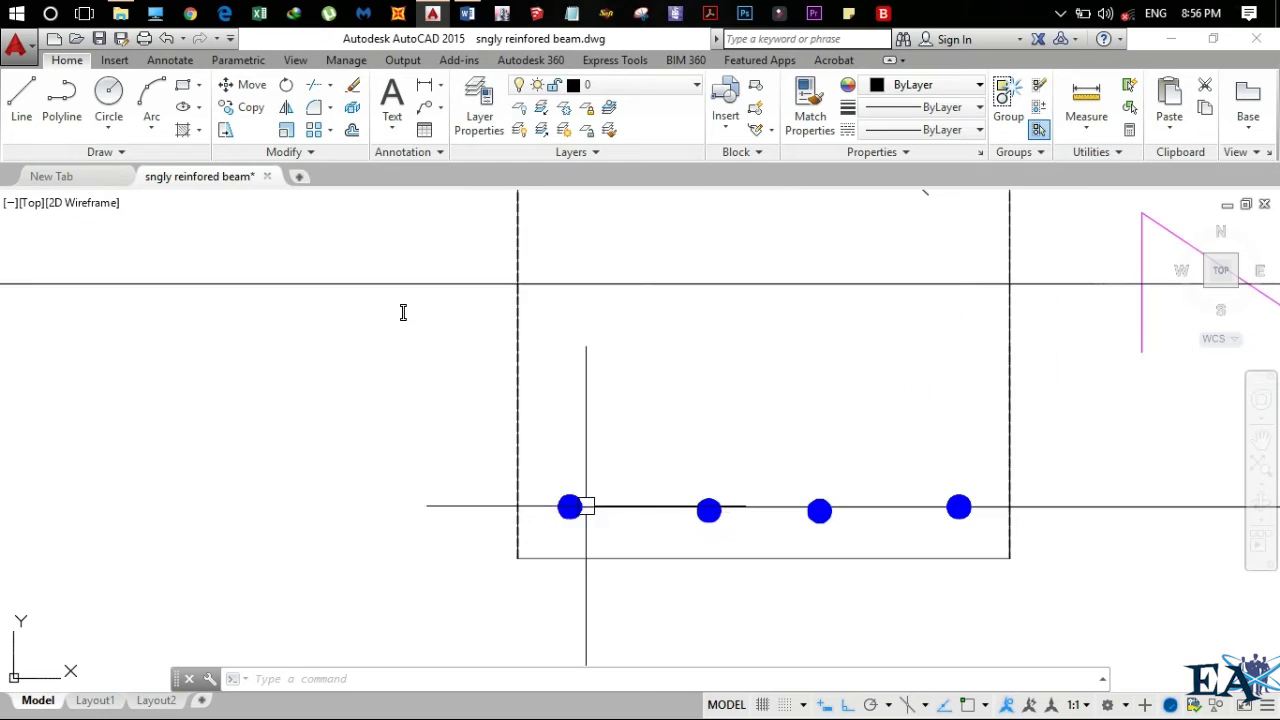
{"action": "left_click", "coordinate": [542, 477]}
{"action": "left_click", "coordinate": [1000, 536]}
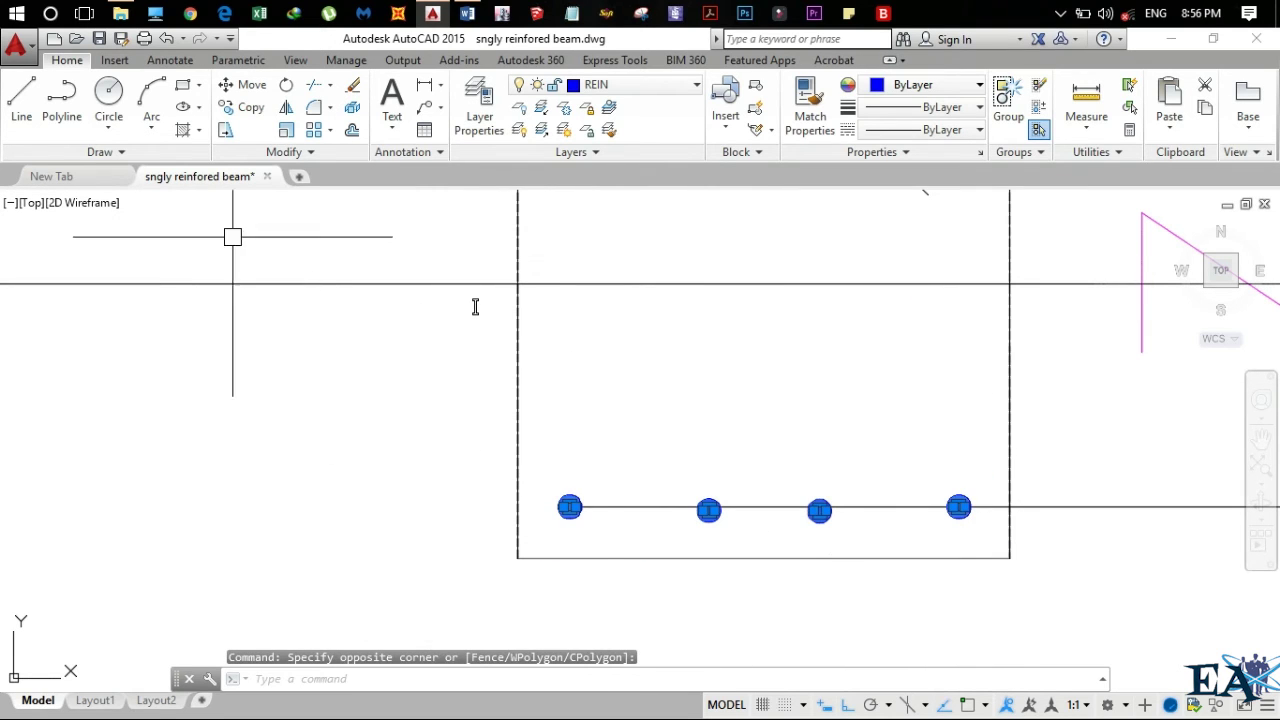
{"action": "left_click", "coordinate": [518, 556]}
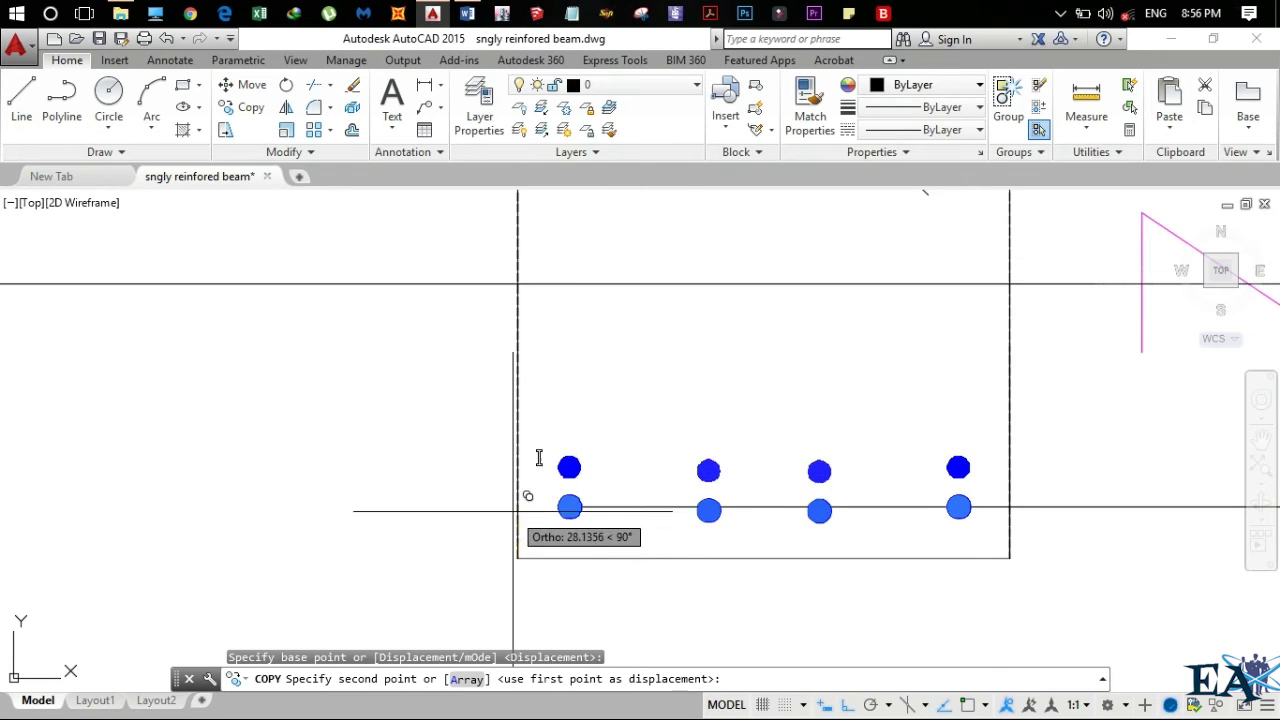
{"action": "left_click", "coordinate": [518, 479]}
{"action": "key", "text": "Escape"}
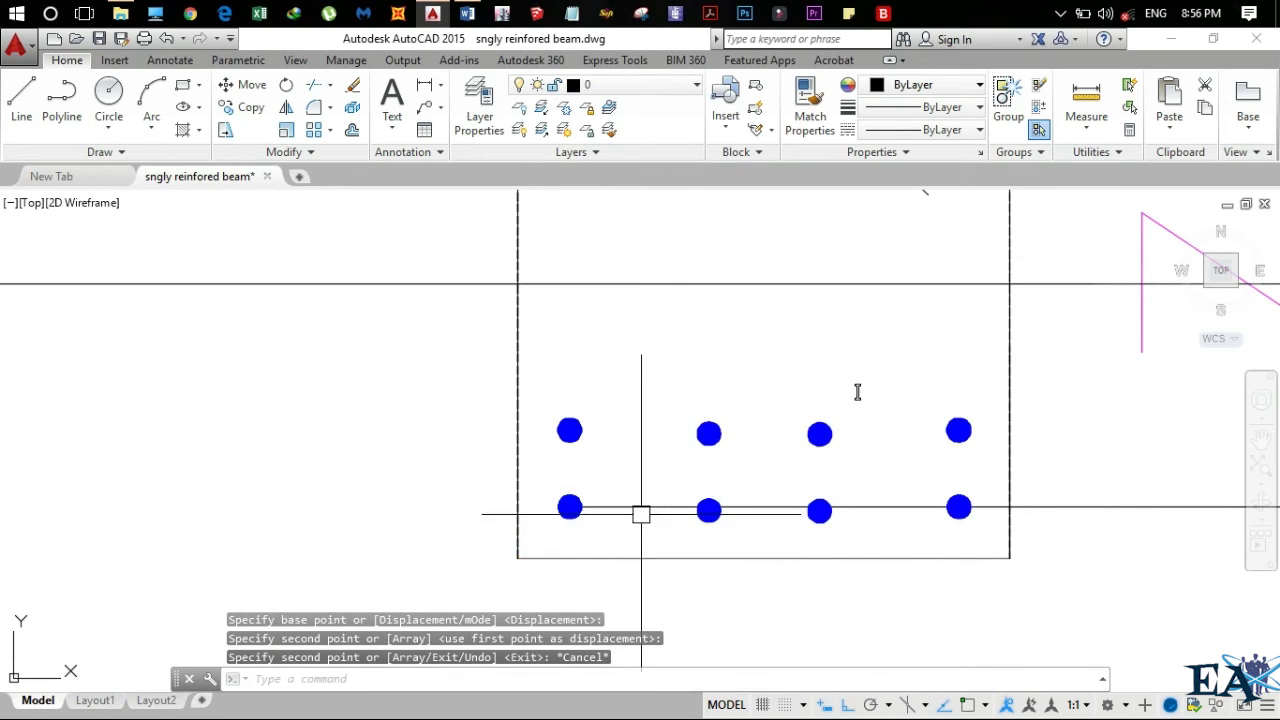
Move the long horizontal line down to sit just above the top row of bars
{"action": "scroll", "coordinate": [640, 528], "scroll_direction": "down", "scroll_amount": 3}
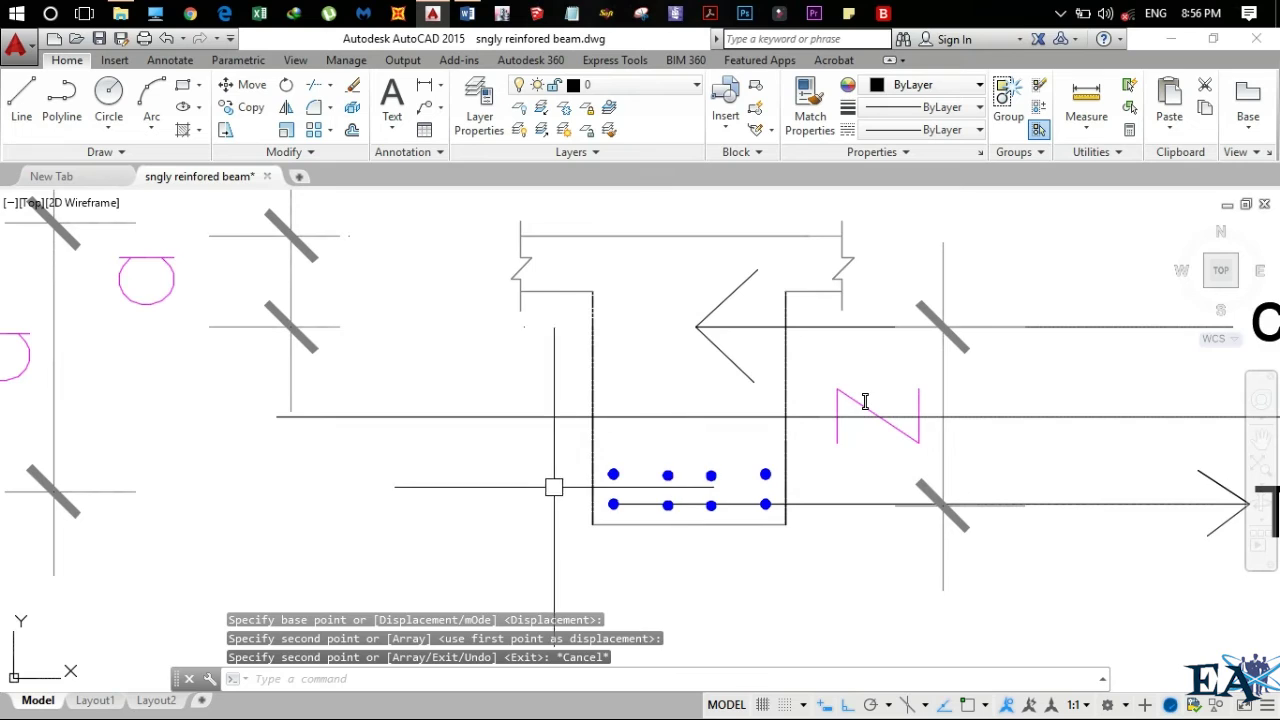
{"action": "scroll", "coordinate": [534, 450], "scroll_direction": "down", "scroll_amount": 2}
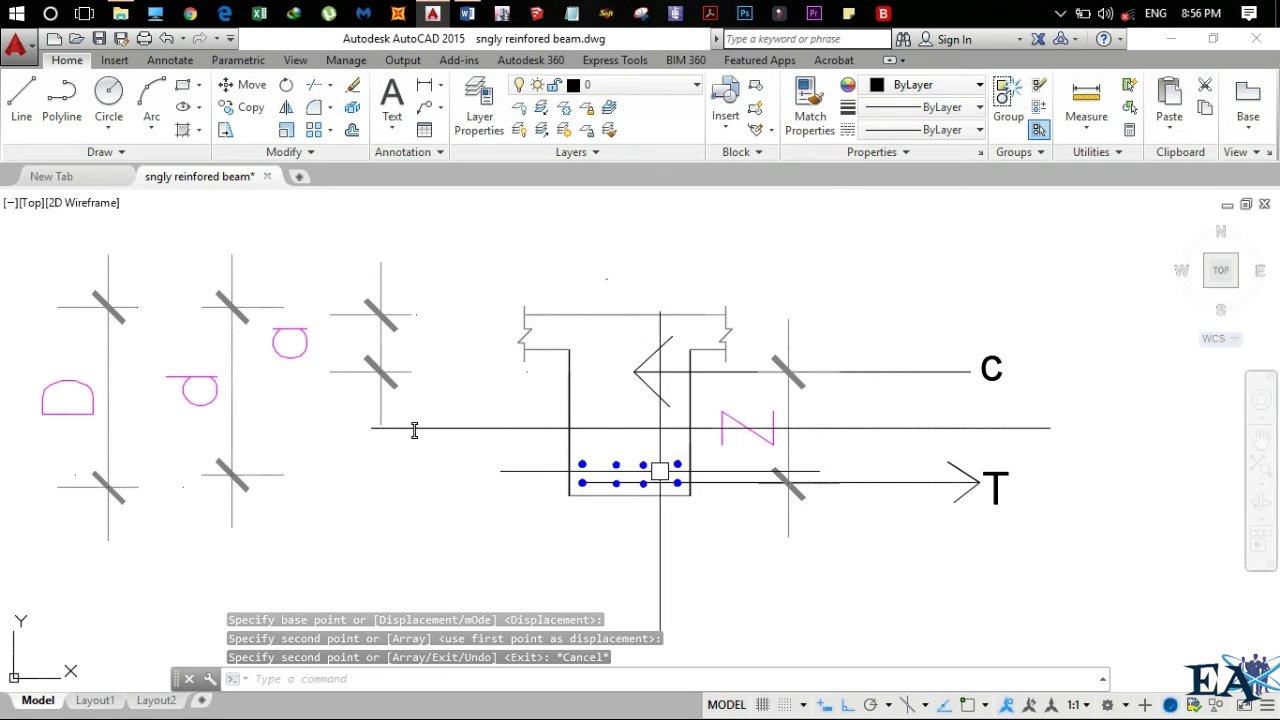
{"action": "left_click", "coordinate": [522, 430]}
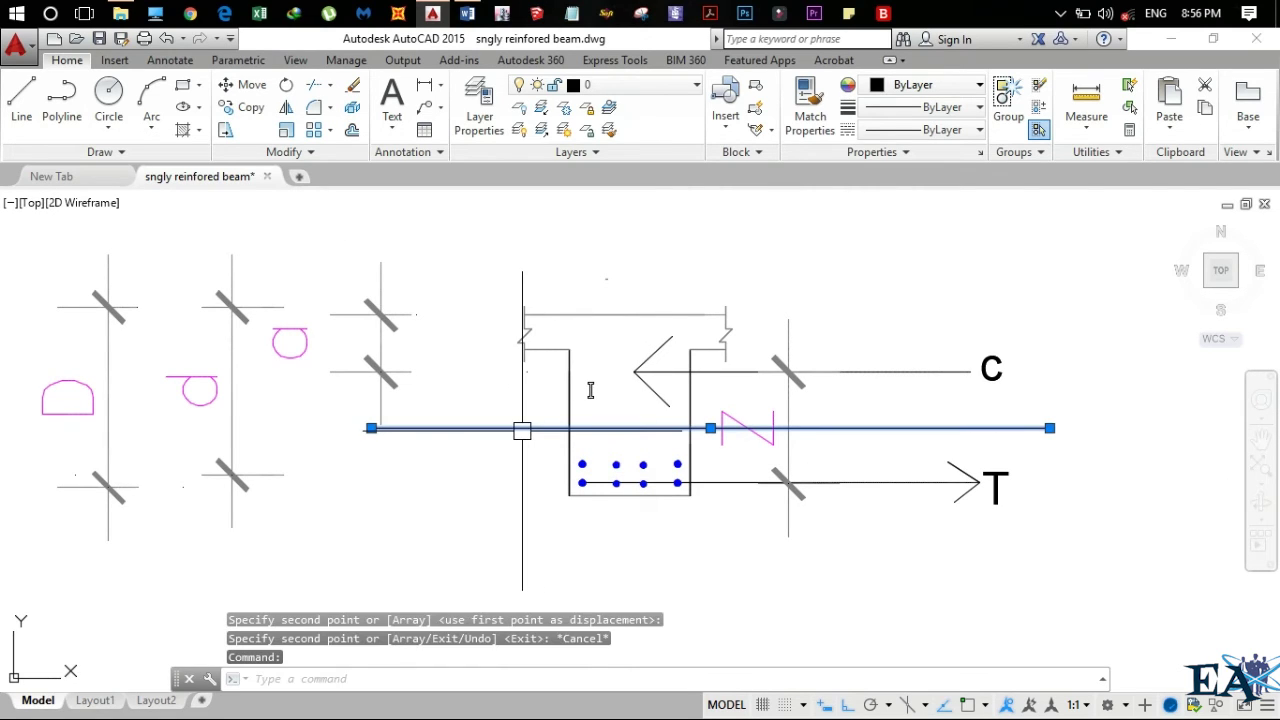
{"action": "left_click", "coordinate": [526, 442]}
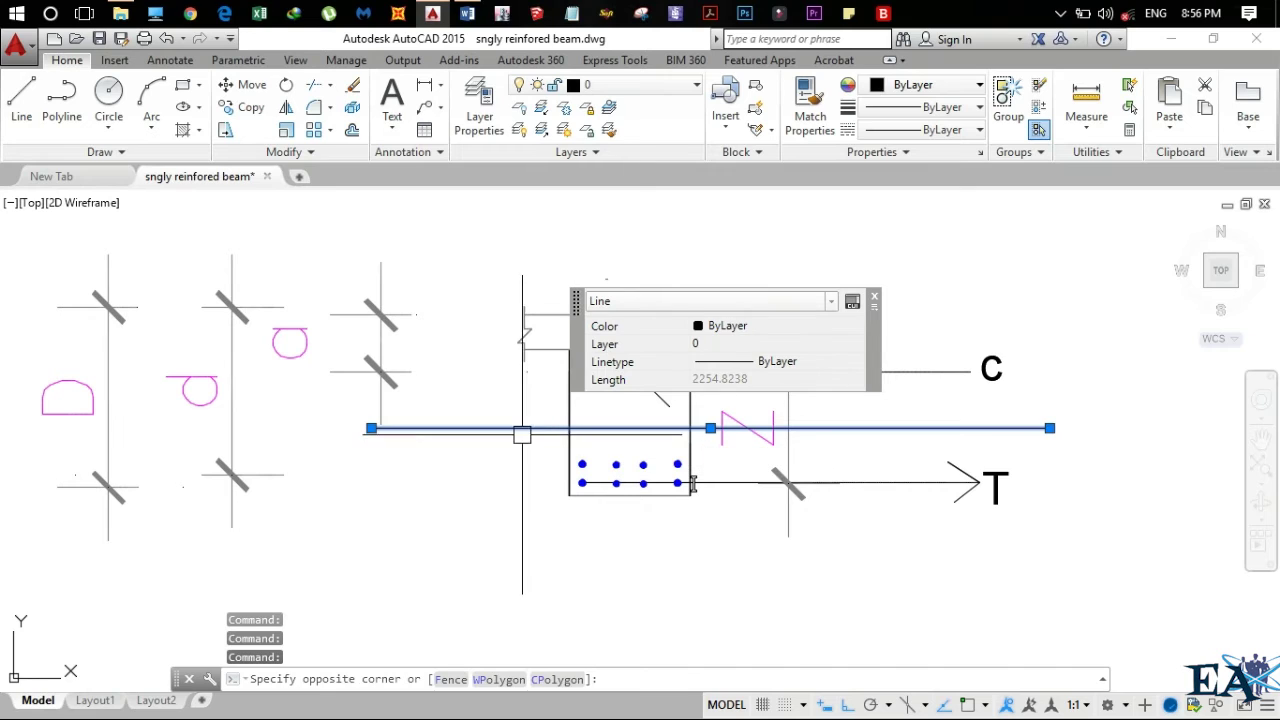
{"action": "left_click", "coordinate": [521, 432]}
{"action": "key", "text": "Escape"}
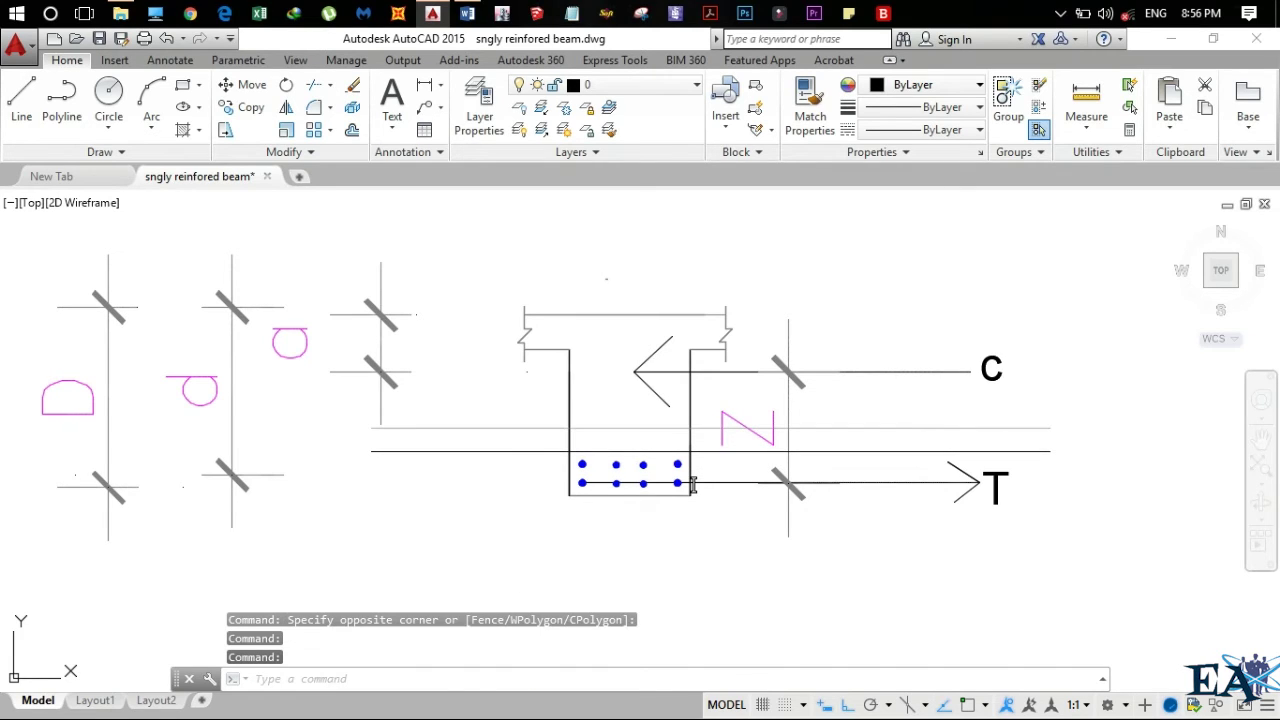
{"action": "key", "text": "Escape"}
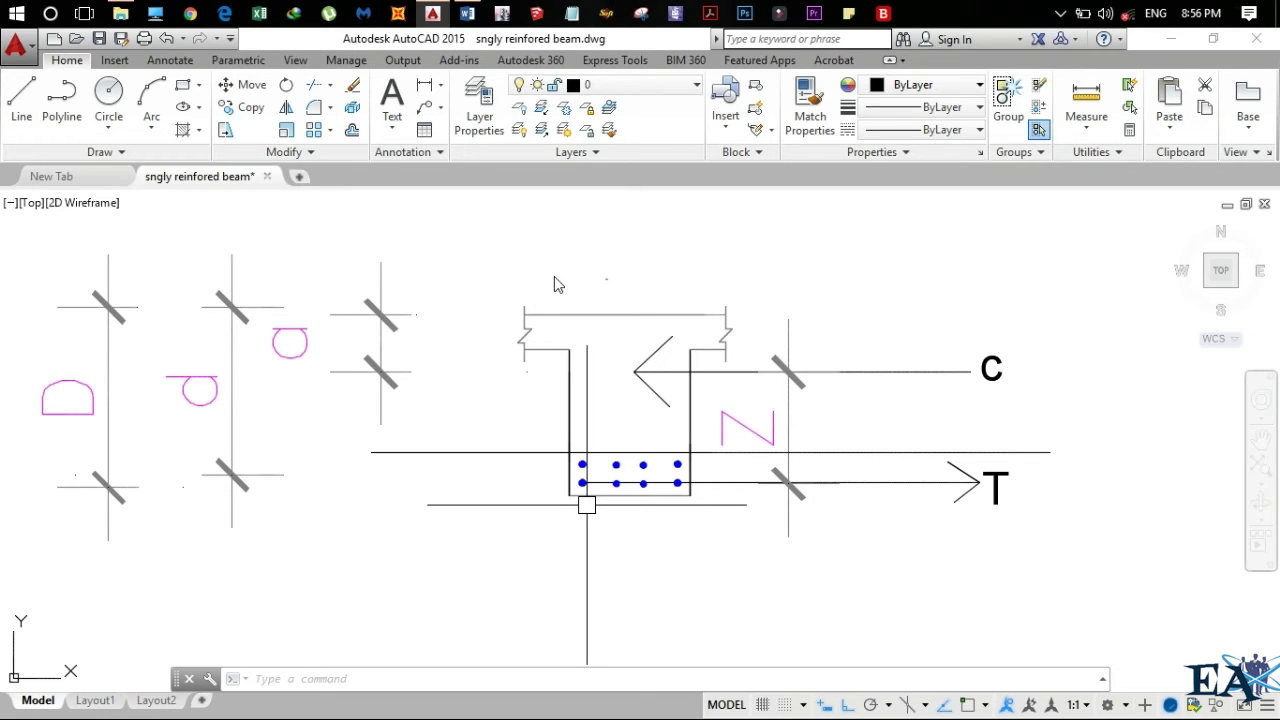
{"action": "left_click", "coordinate": [537, 480]}
{"action": "left_click", "coordinate": [990, 558]}
{"action": "left_click", "coordinate": [243, 107]}
{"action": "scroll", "coordinate": [594, 460], "scroll_direction": "up", "scroll_amount": 4}
{"action": "left_click", "coordinate": [518, 560]}
{"action": "scroll", "coordinate": [509, 480], "scroll_direction": "down", "scroll_amount": 2}
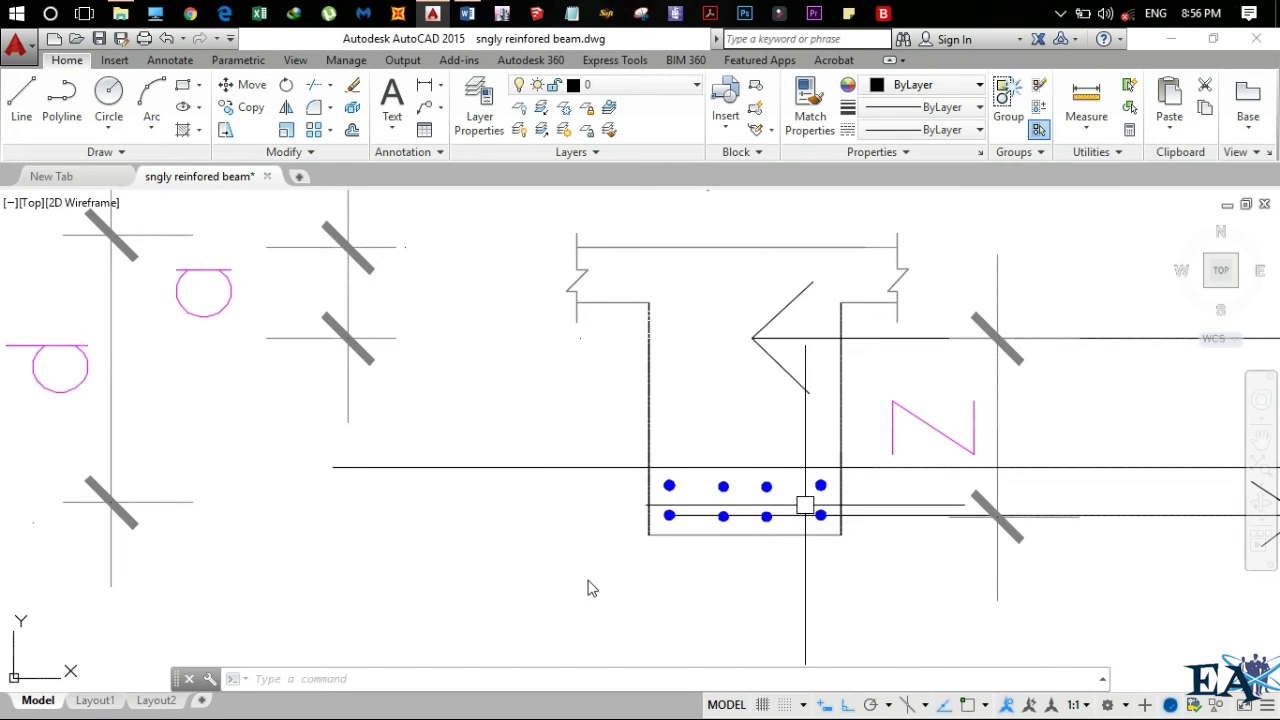
{"action": "left_click", "coordinate": [529, 430]}
{"action": "left_click", "coordinate": [522, 437]}
{"action": "left_click", "coordinate": [522, 438]}
{"action": "left_click", "coordinate": [523, 442]}
{"action": "left_click", "coordinate": [522, 441]}
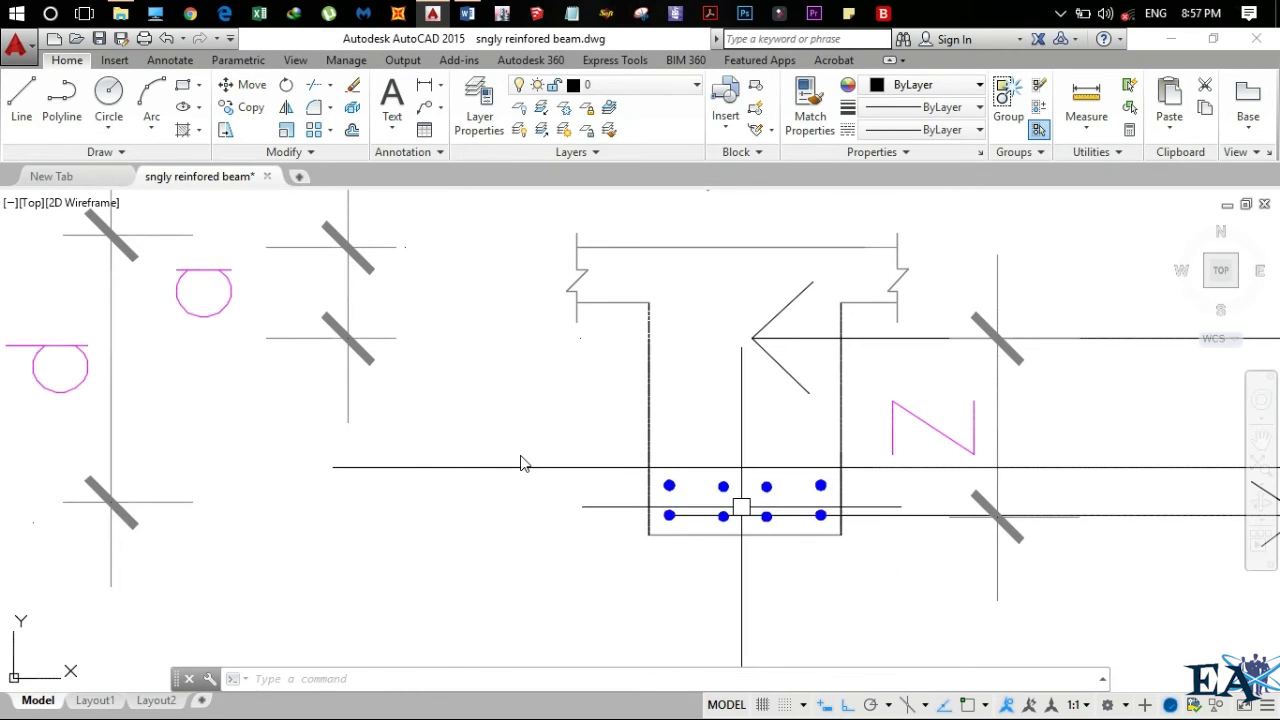
{"action": "scroll", "coordinate": [738, 503], "scroll_direction": "up", "scroll_amount": 4}
Erase the copied top row of reinforcement bars
{"action": "left_click", "coordinate": [964, 503]}
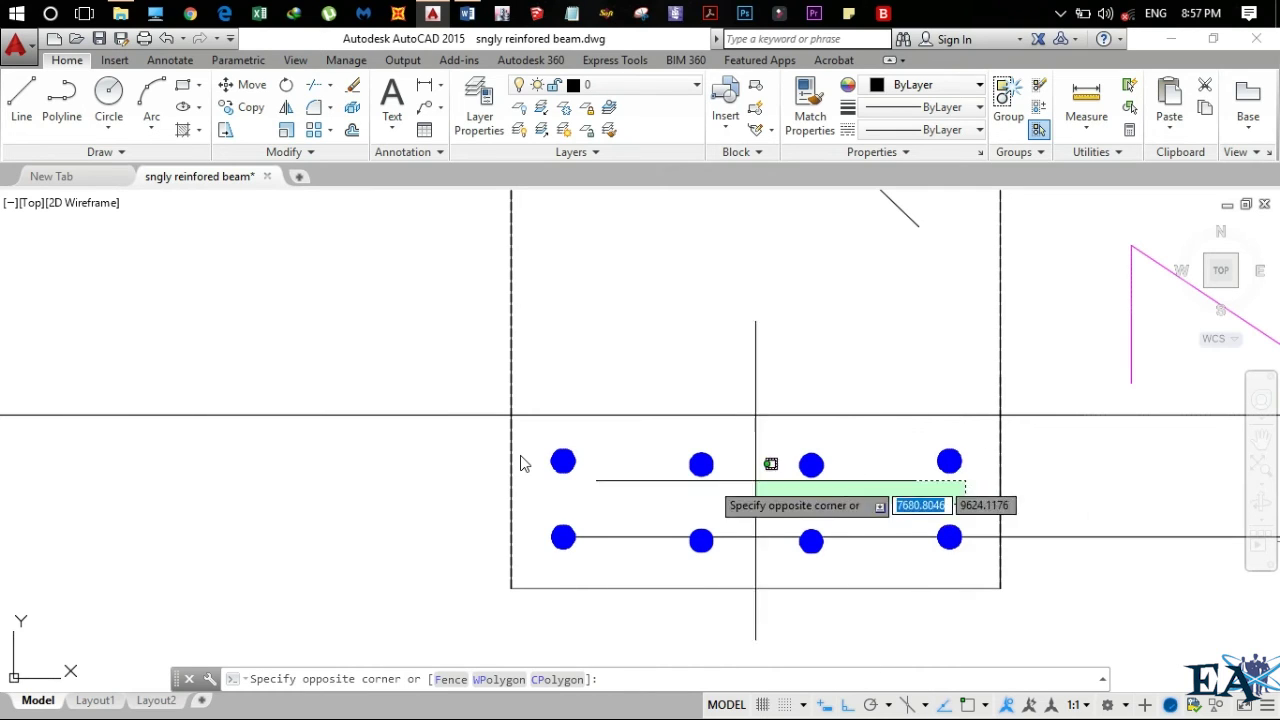
{"action": "left_click", "coordinate": [545, 441]}
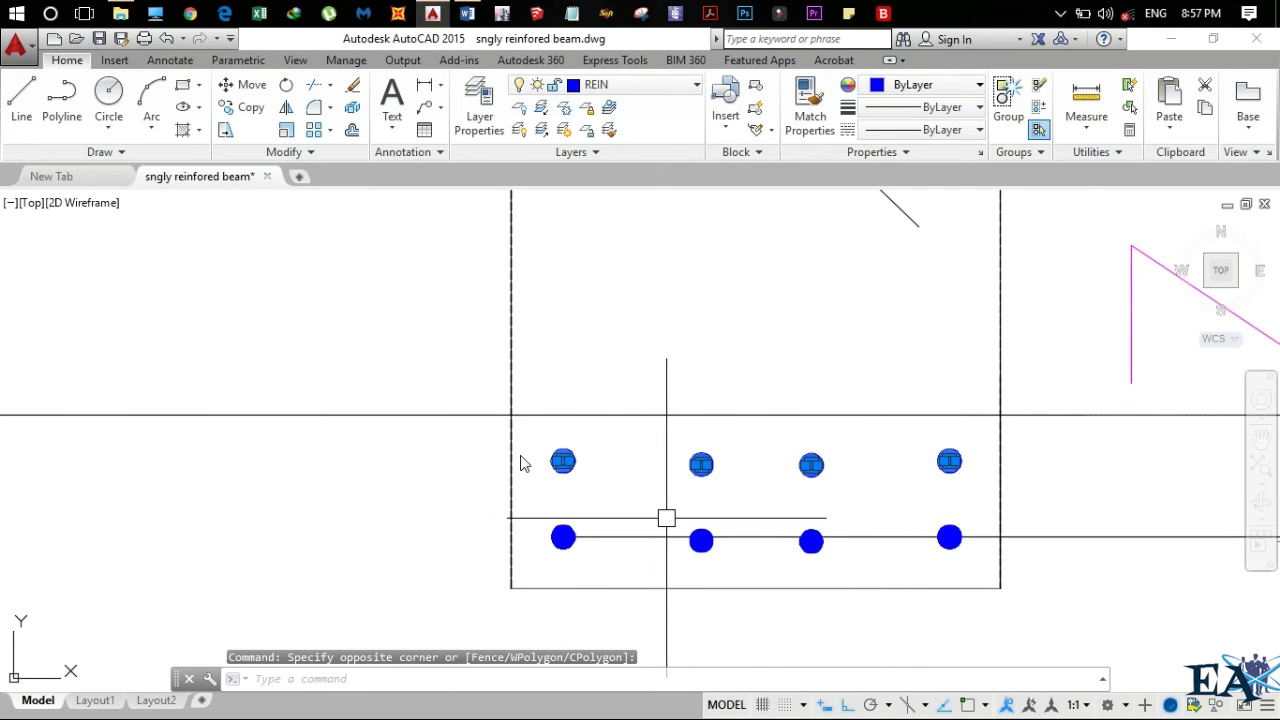
{"action": "key", "text": "Delete"}
Raise the horizontal line back up, then switch to the Word notes
{"action": "scroll", "coordinate": [663, 455], "scroll_direction": "down", "scroll_amount": 4}
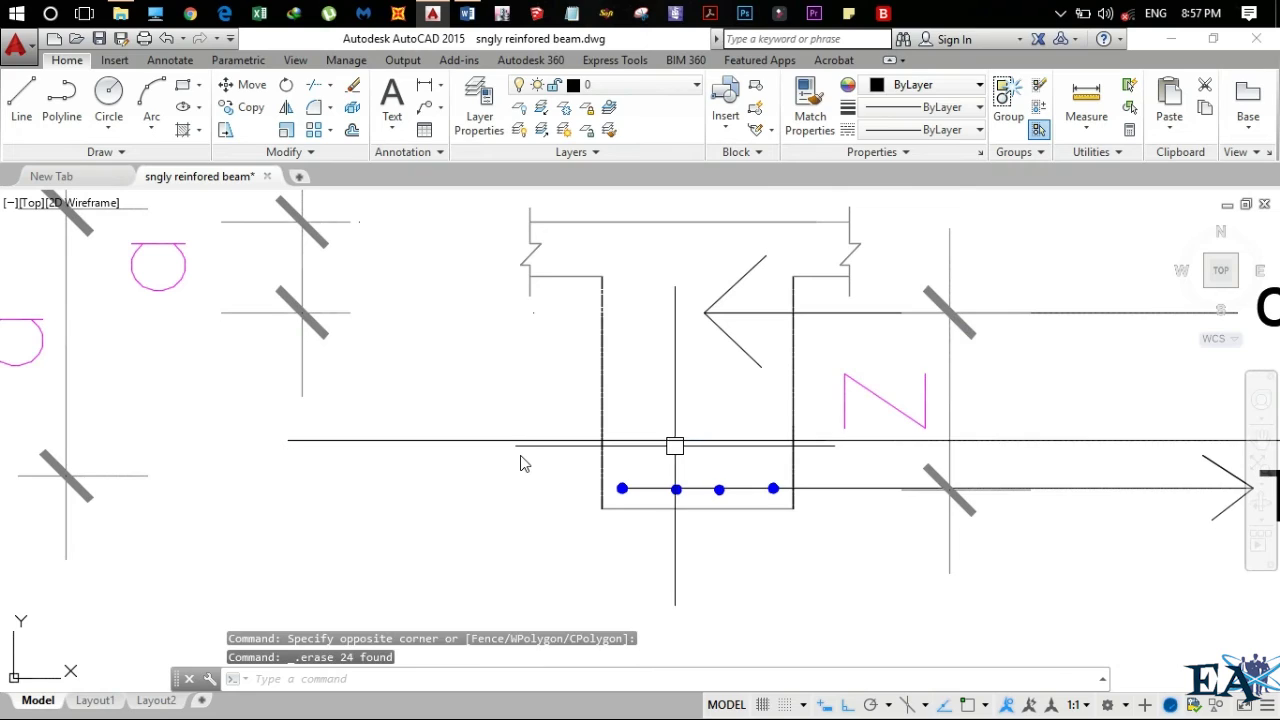
{"action": "left_click", "coordinate": [689, 441]}
{"action": "key", "text": "ctrl+z"}
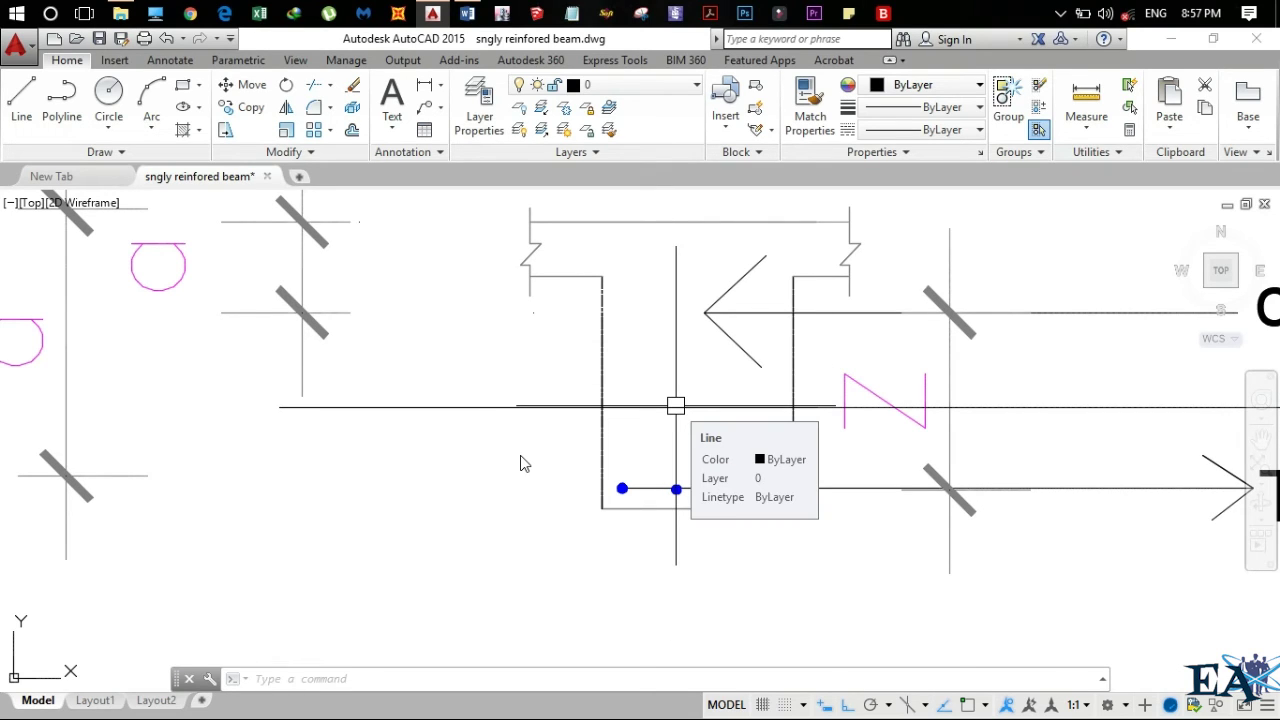
{"action": "key", "text": "alt+Tab"}
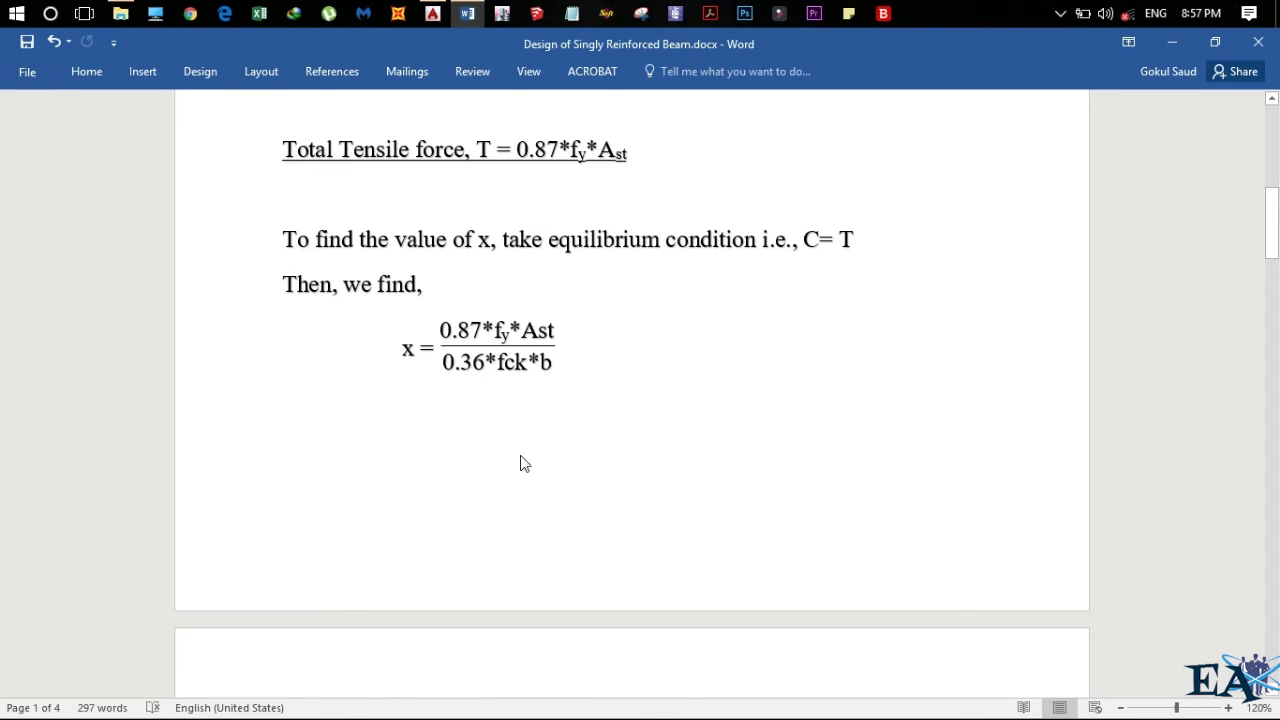
Scroll the Word notes down to the limiting Xm table and point out the 250 steel value
{"action": "scroll", "coordinate": [520, 456], "scroll_direction": "down", "scroll_amount": 6}
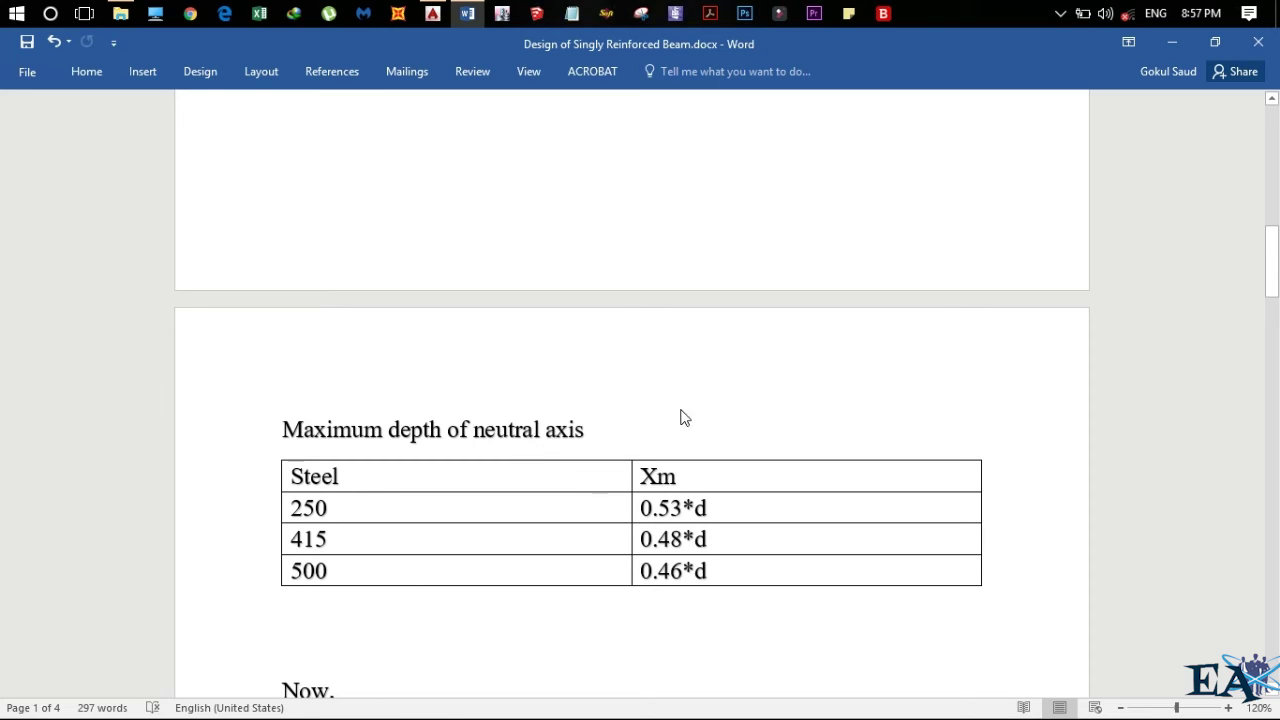
{"action": "scroll", "coordinate": [681, 417], "scroll_direction": "down", "scroll_amount": 2}
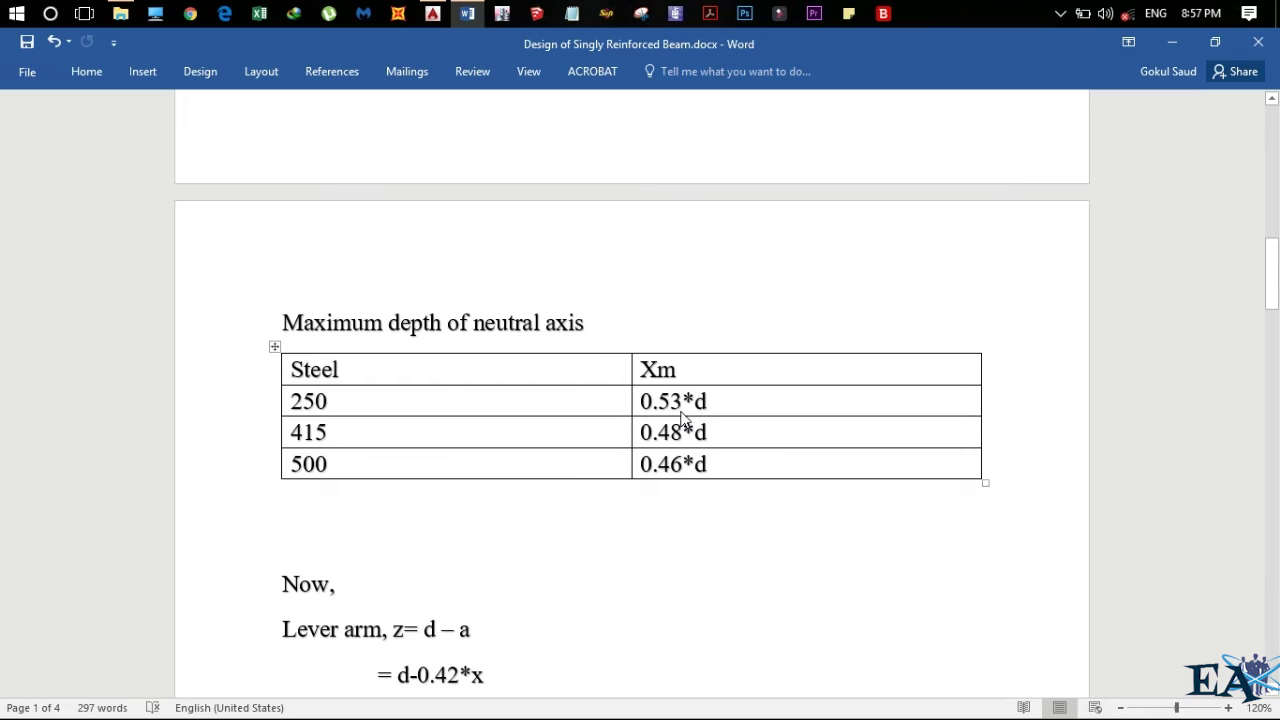
{"action": "left_click", "coordinate": [466, 14]}
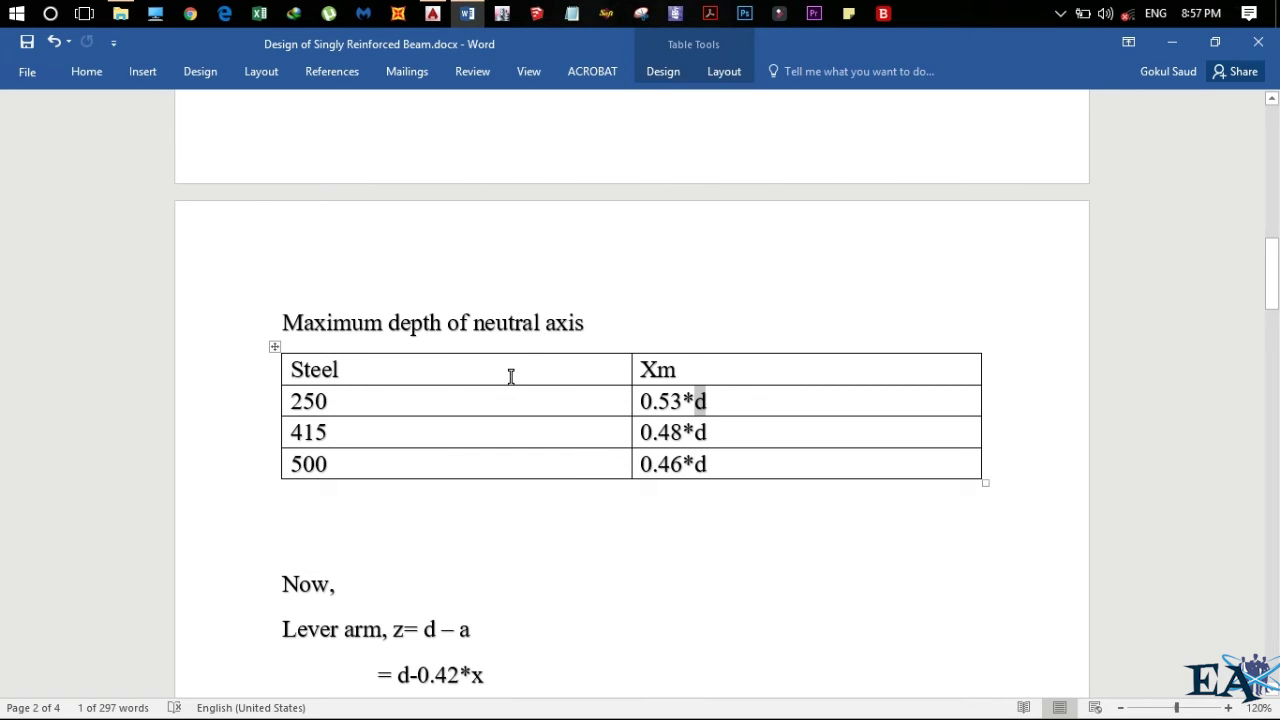
Highlight the Xm rows for steel grades 415 and 500, including the 0.46*d value
{"action": "left_click", "coordinate": [520, 426]}
{"action": "key", "text": "shift+Left"}
{"action": "key", "text": "shift+Left"}
{"action": "key", "text": "shift+Left"}
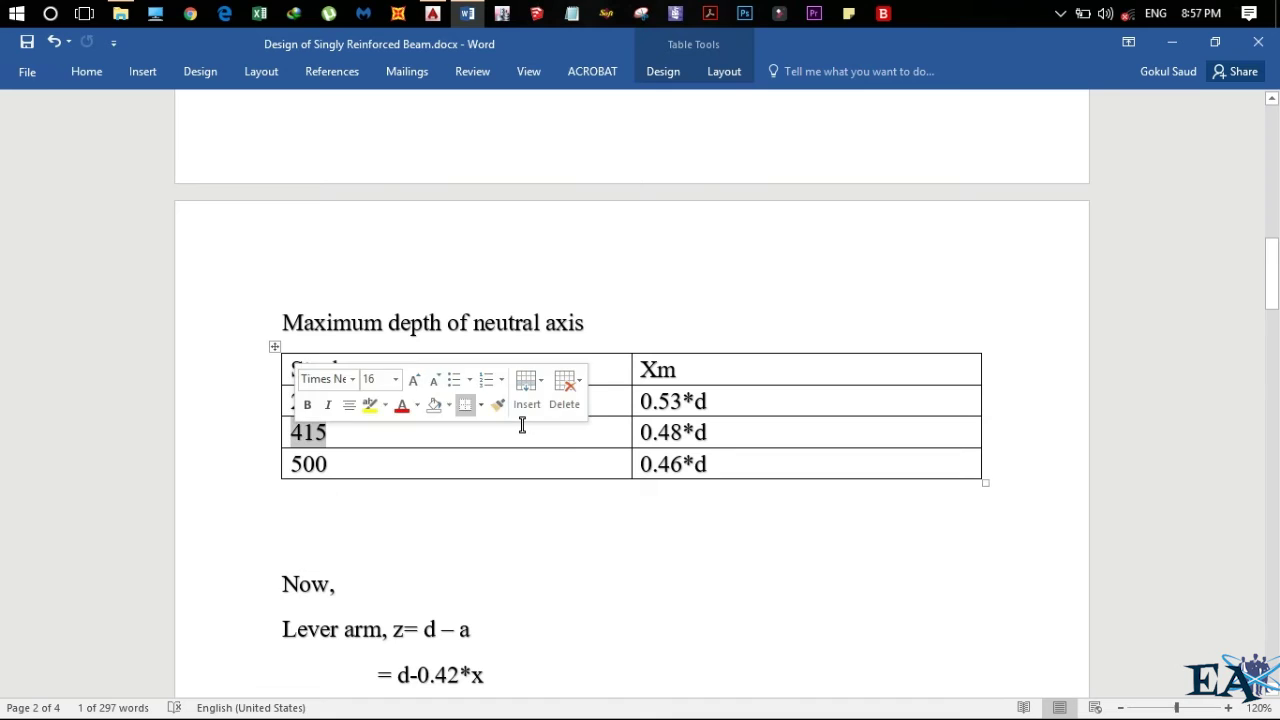
{"action": "key", "text": "Tab"}
{"action": "key", "text": "shift+Left"}
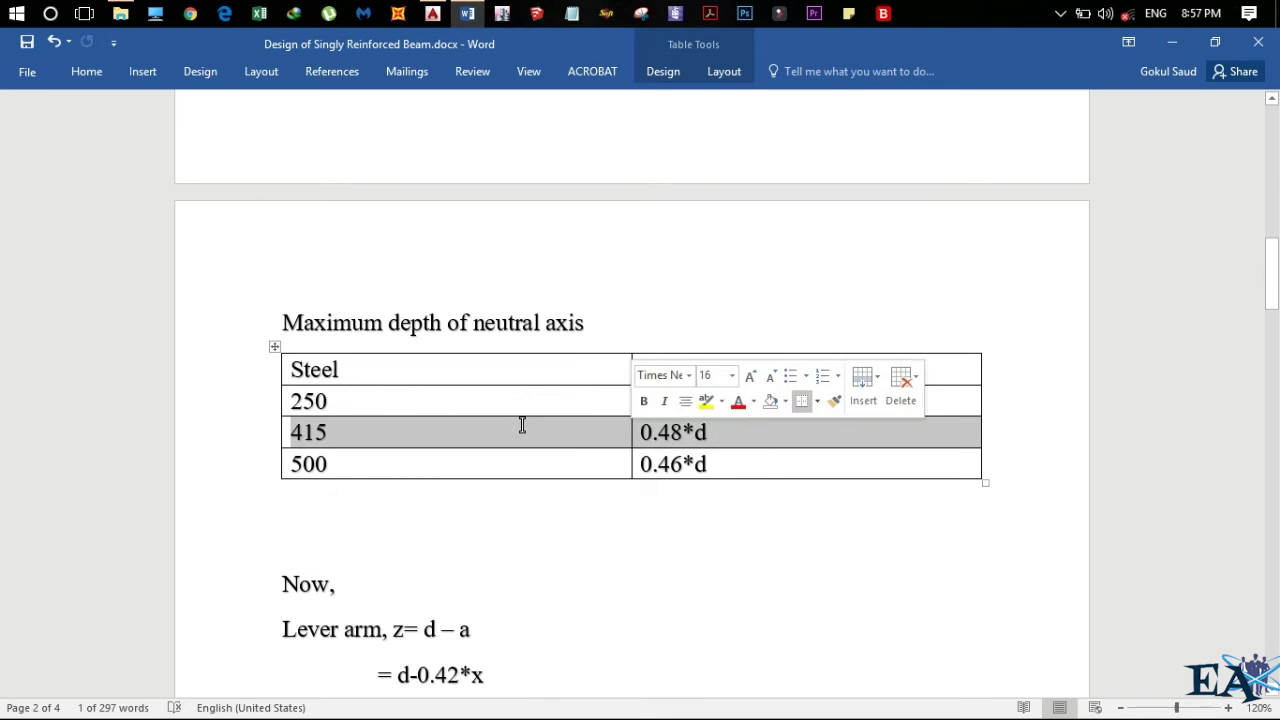
{"action": "scroll", "coordinate": [521, 426], "scroll_direction": "down", "scroll_amount": 1}
{"action": "left_click", "coordinate": [522, 425]}
{"action": "key", "text": "shift+Left"}
{"action": "key", "text": "shift+Left"}
{"action": "key", "text": "shift+Left"}
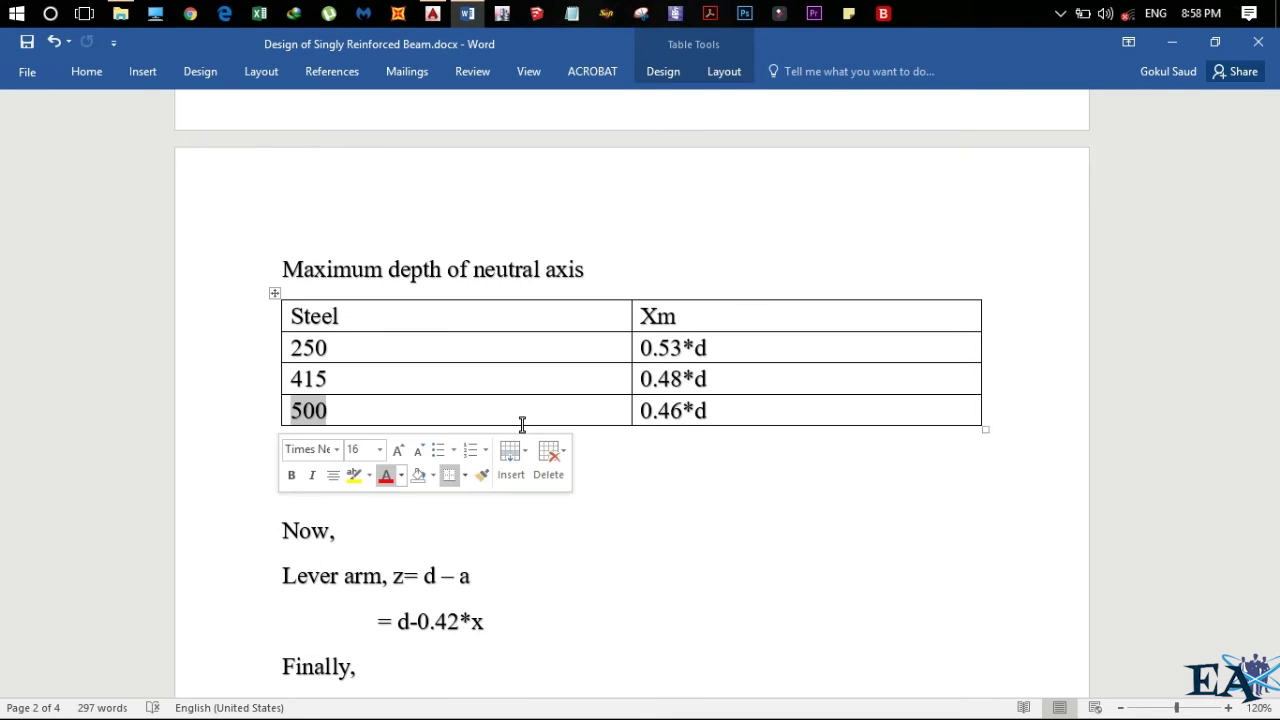
{"action": "key", "text": "Tab"}
{"action": "key", "text": "shift+Left"}
{"action": "key", "text": "shift+Left"}
{"action": "key", "text": "shift+Left"}
{"action": "key", "text": "shift+Left"}
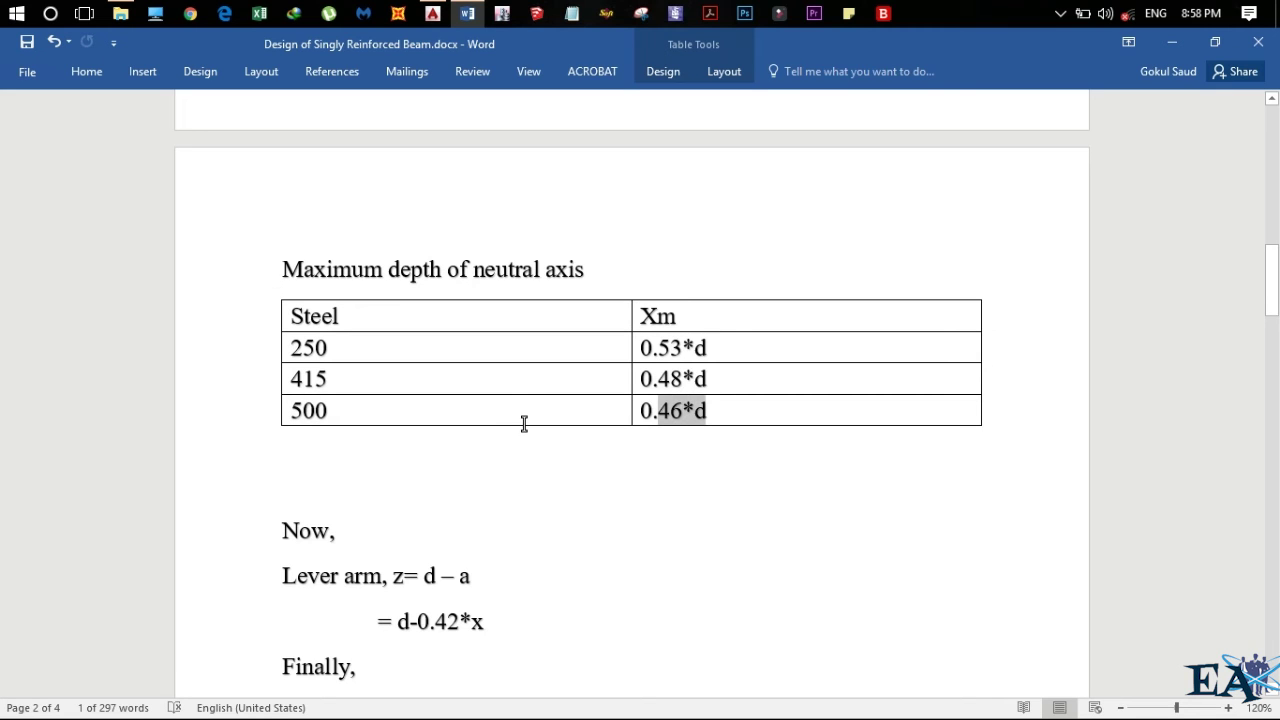
{"action": "scroll", "coordinate": [604, 418], "scroll_direction": "down", "scroll_amount": 3}
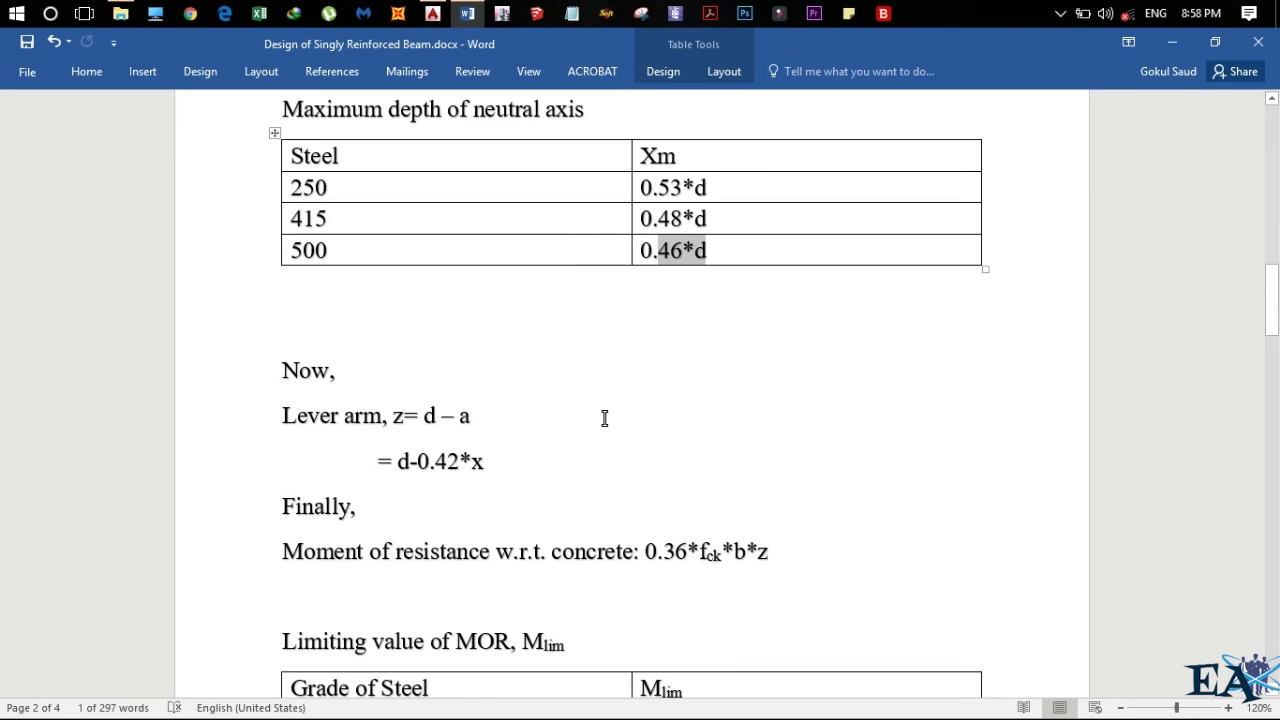
{"action": "scroll", "coordinate": [604, 418], "scroll_direction": "down", "scroll_amount": 2}
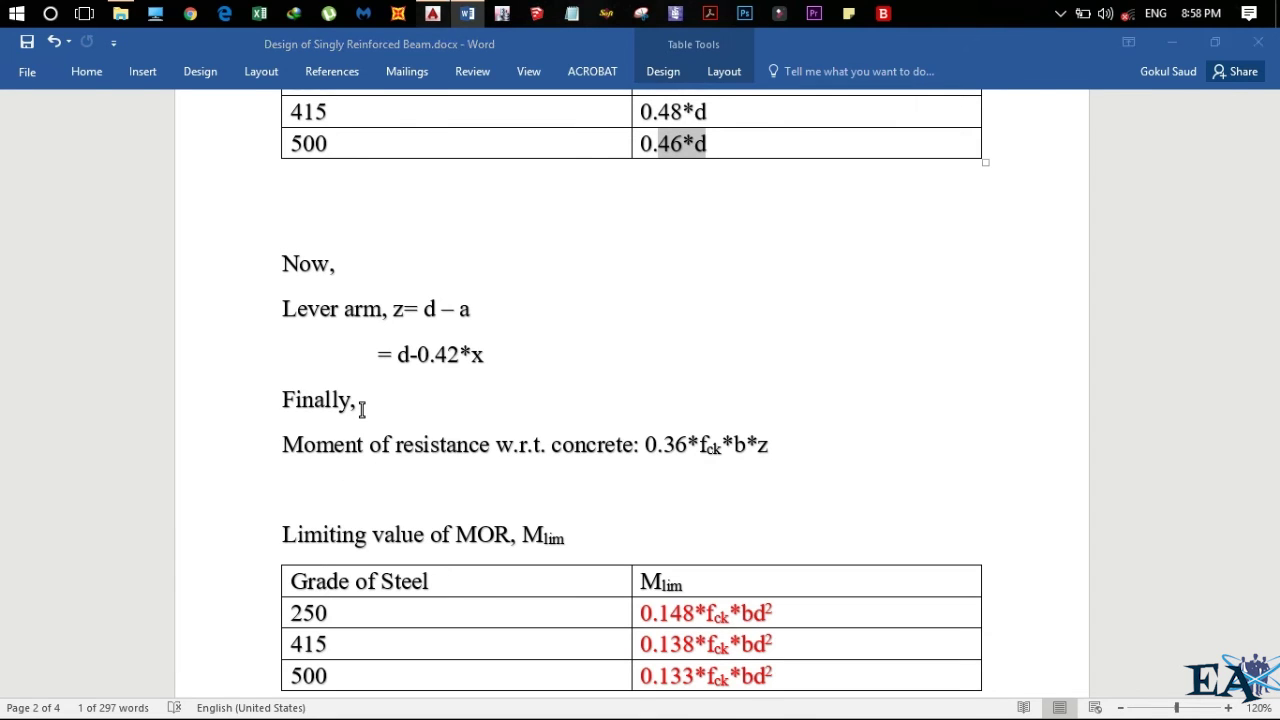
Glance at the beam drawing, then place the cursor after 'Finally,' in the notes
{"action": "key", "text": "alt+Tab"}
{"action": "scroll", "coordinate": [586, 429], "scroll_direction": "down", "scroll_amount": 3}
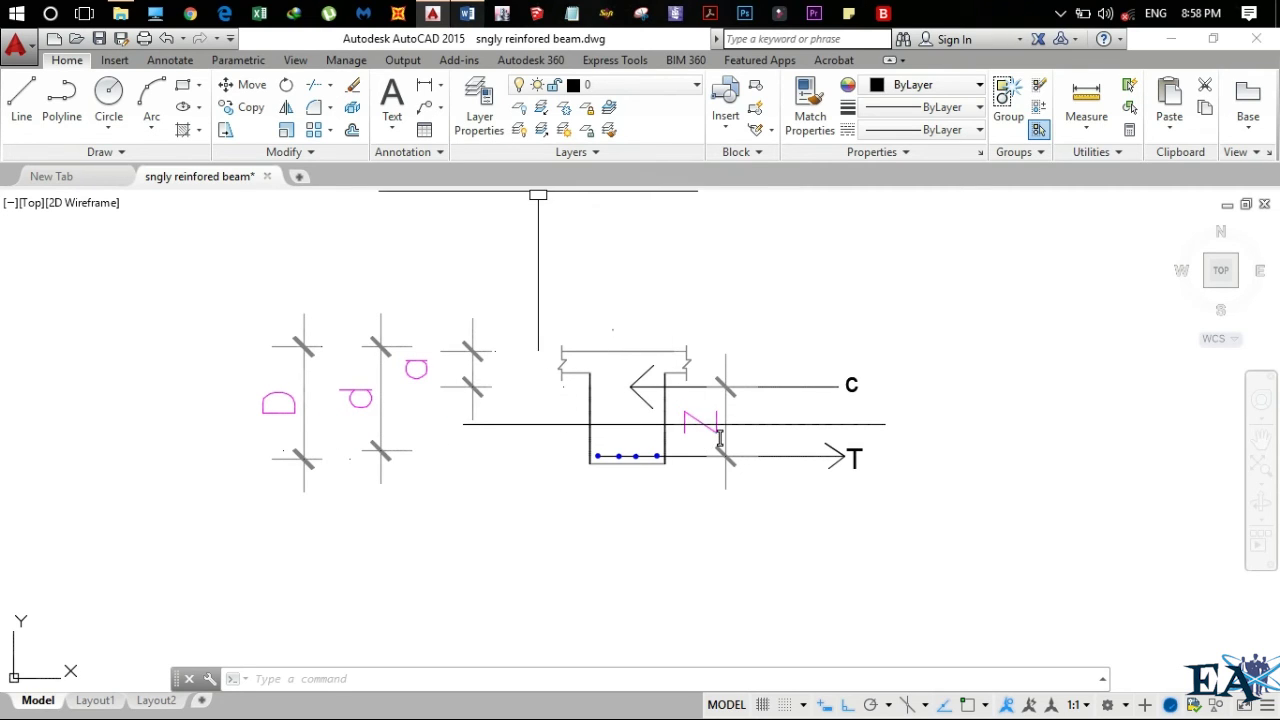
{"action": "key", "text": "alt+Tab"}
{"action": "left_click", "coordinate": [367, 411]}
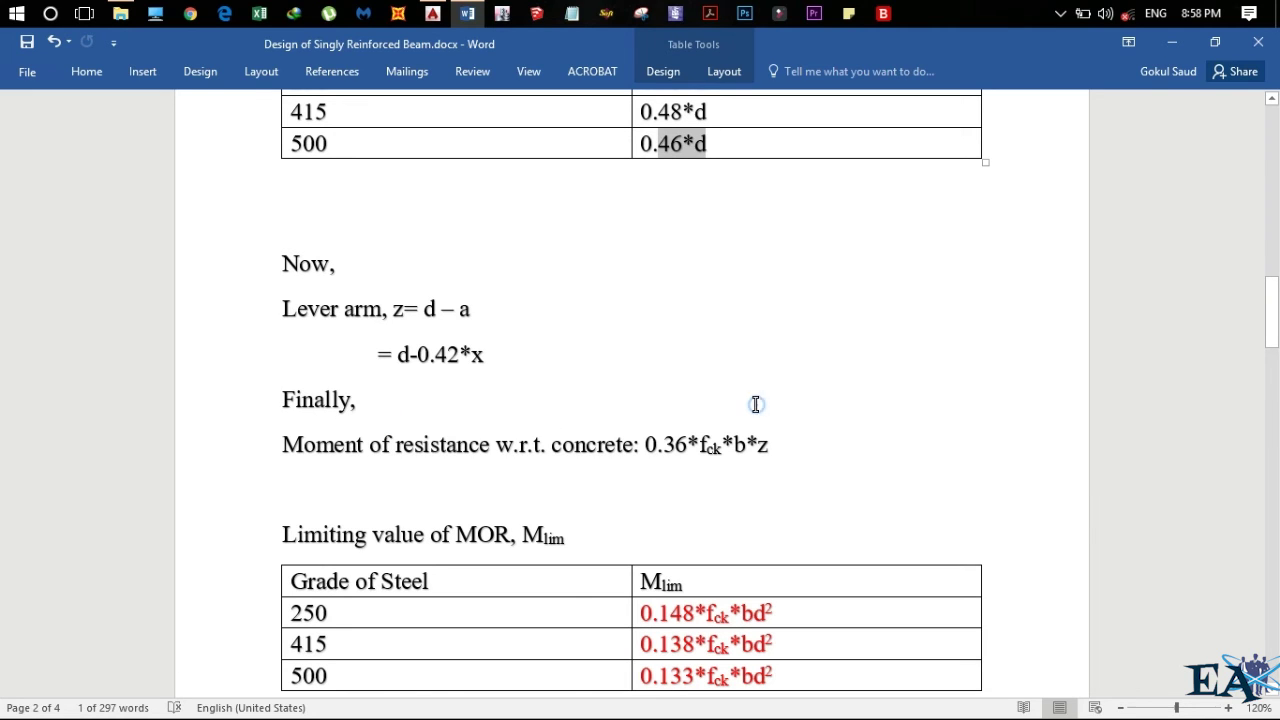
{"action": "scroll", "coordinate": [669, 409], "scroll_direction": "down", "scroll_amount": 3}
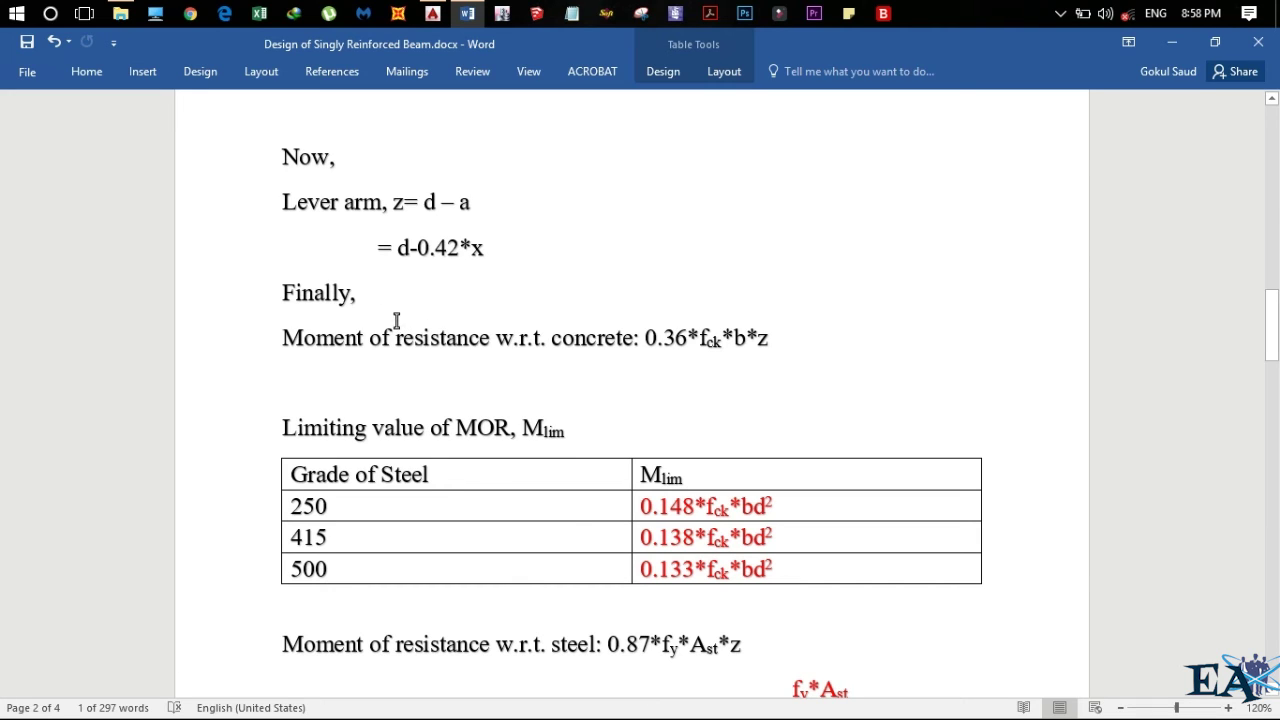
{"action": "scroll", "coordinate": [517, 200], "scroll_direction": "down", "scroll_amount": 3}
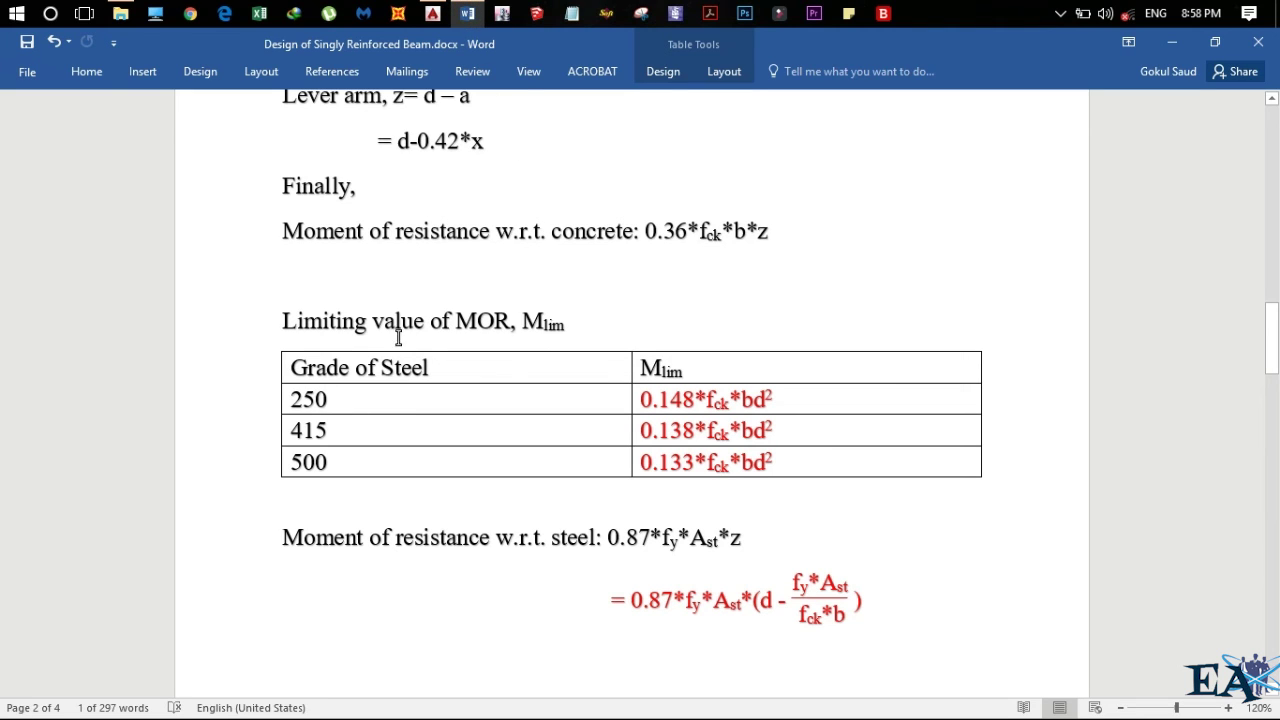
{"action": "scroll", "coordinate": [428, 367], "scroll_direction": "up", "scroll_amount": 1}
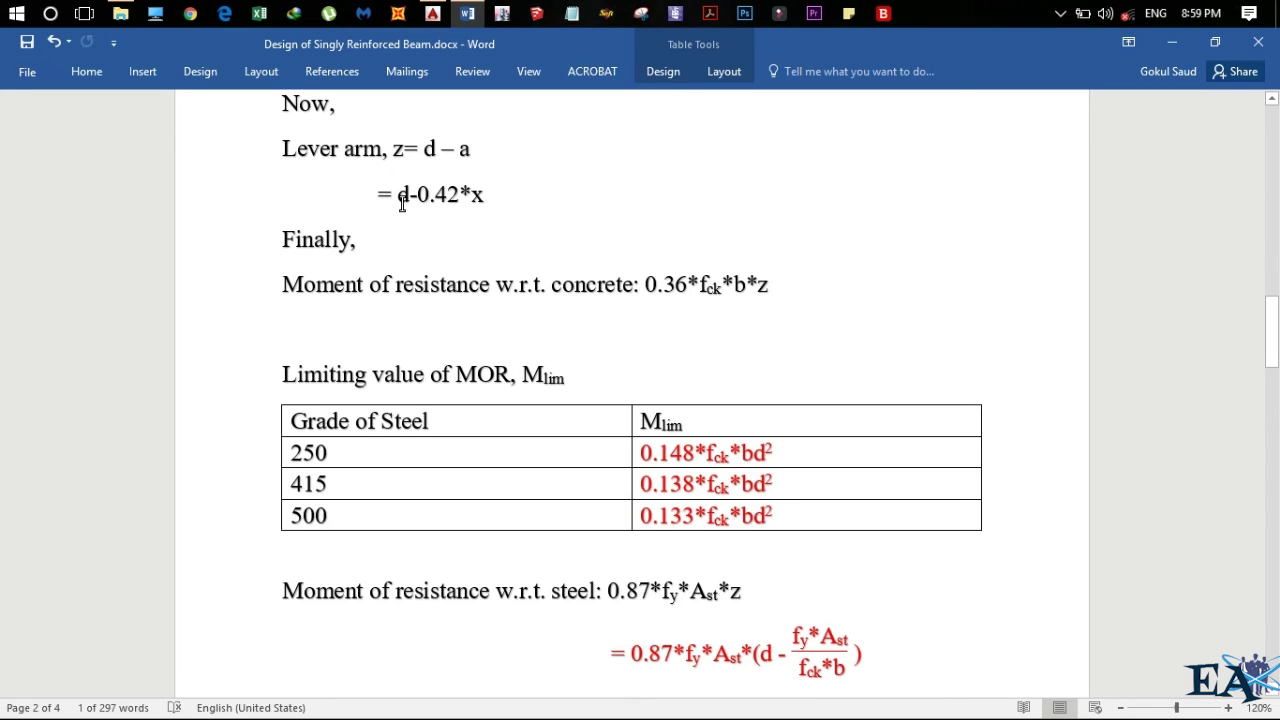
{"action": "key", "text": "shift+Left"}
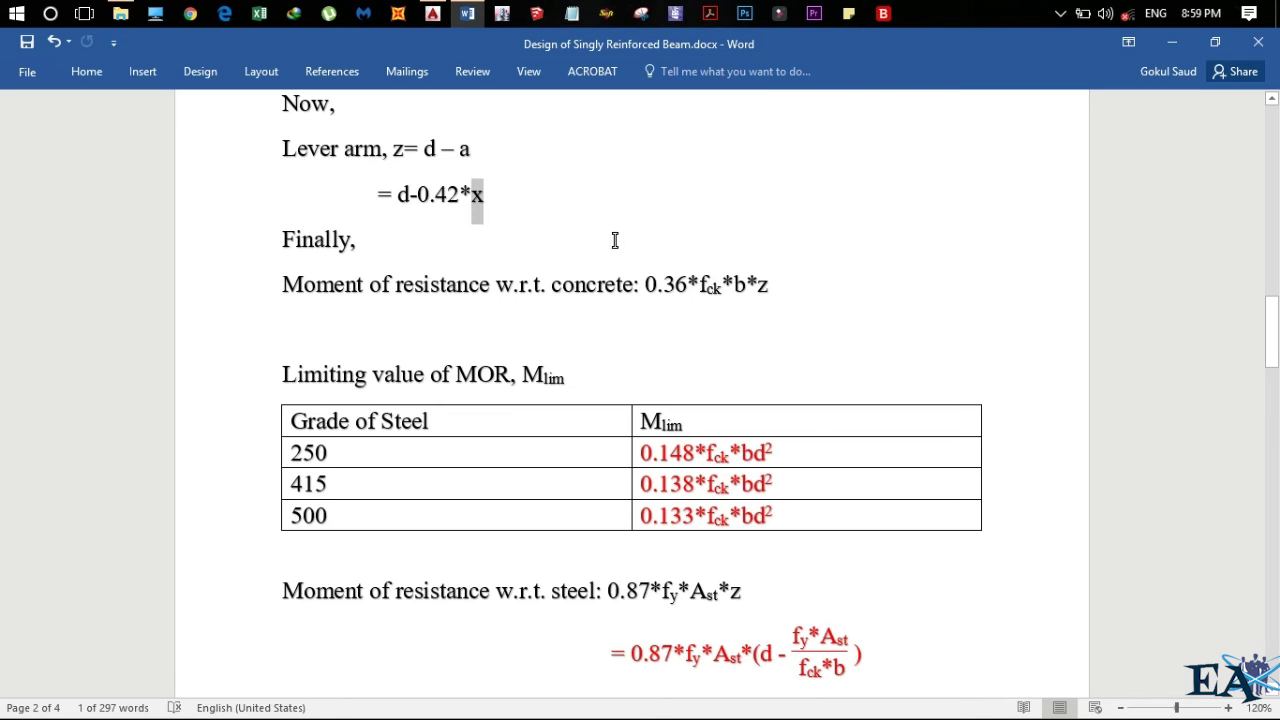
{"action": "key", "text": "Right"}
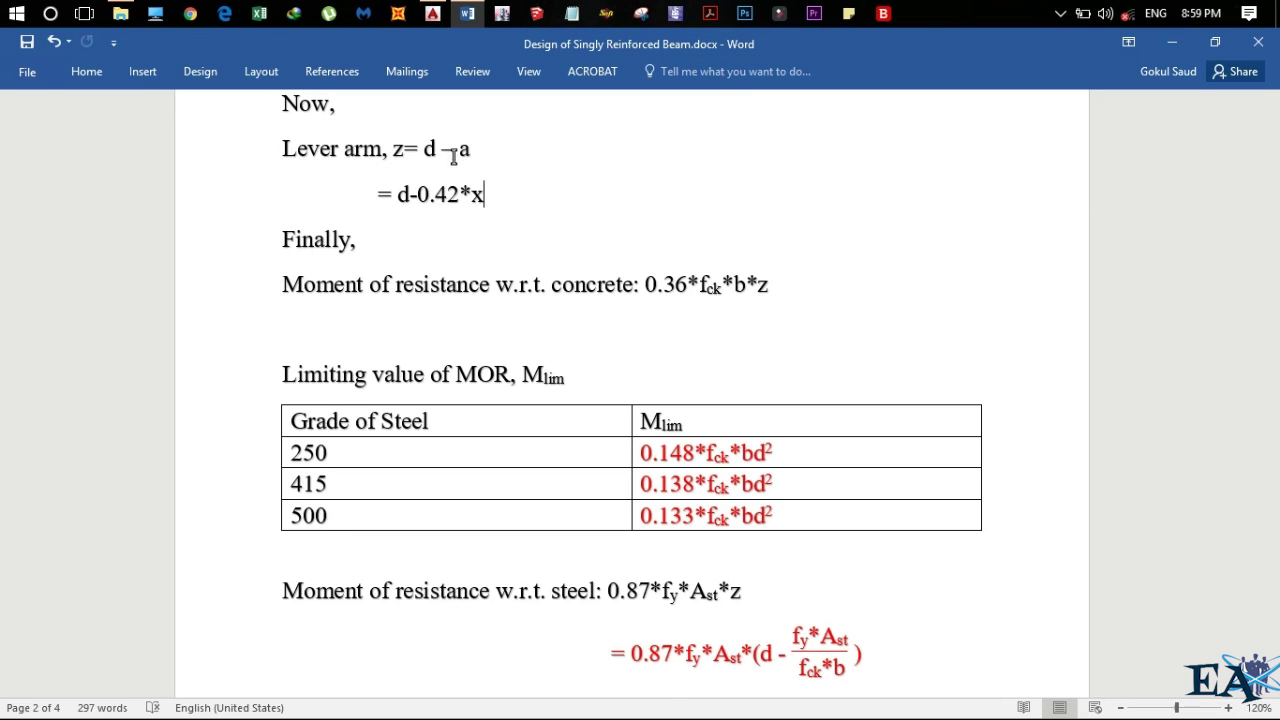
{"action": "double_click", "coordinate": [540, 375]}
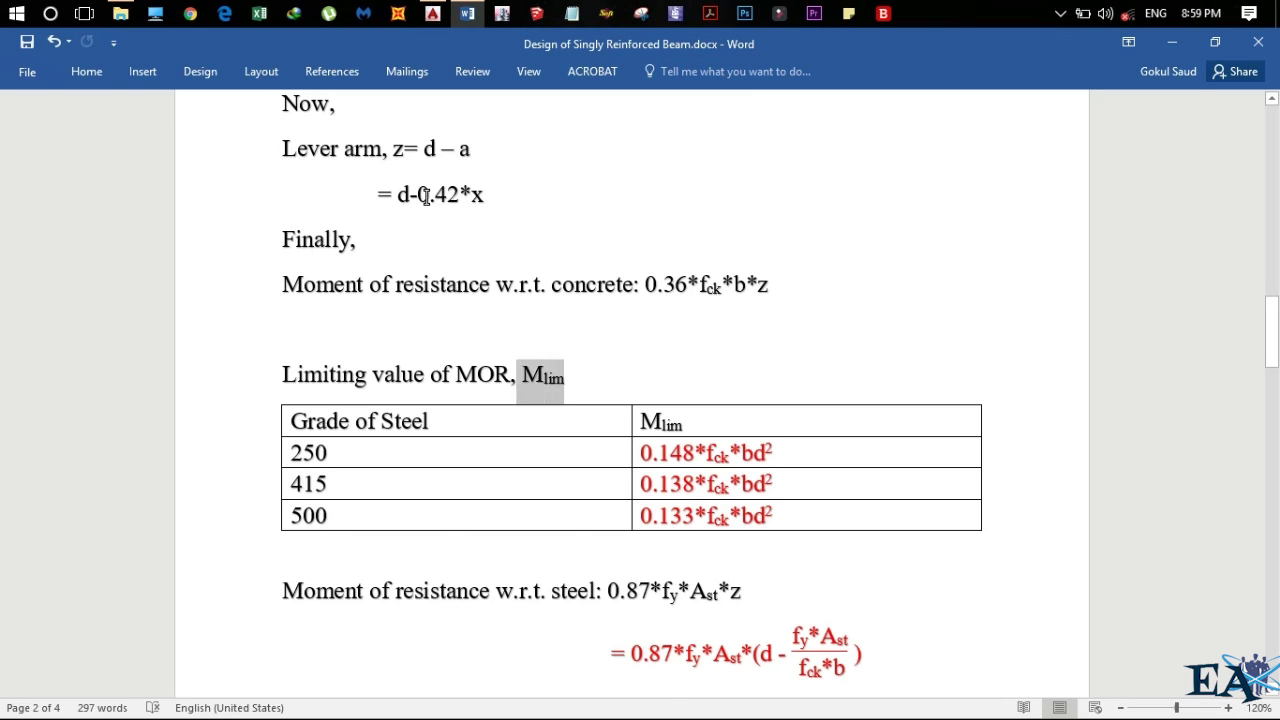